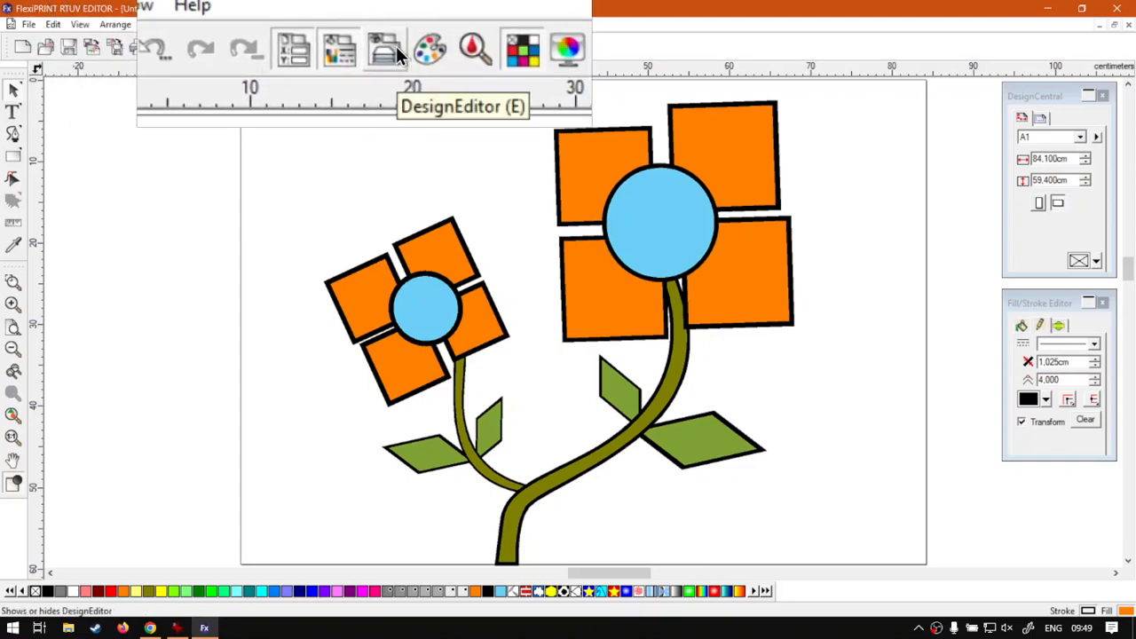
- Show the DesignEditor, select the flower artwork on the canvas to check it is grouped, and deselect it
click(395, 46)
key(super+Escape)
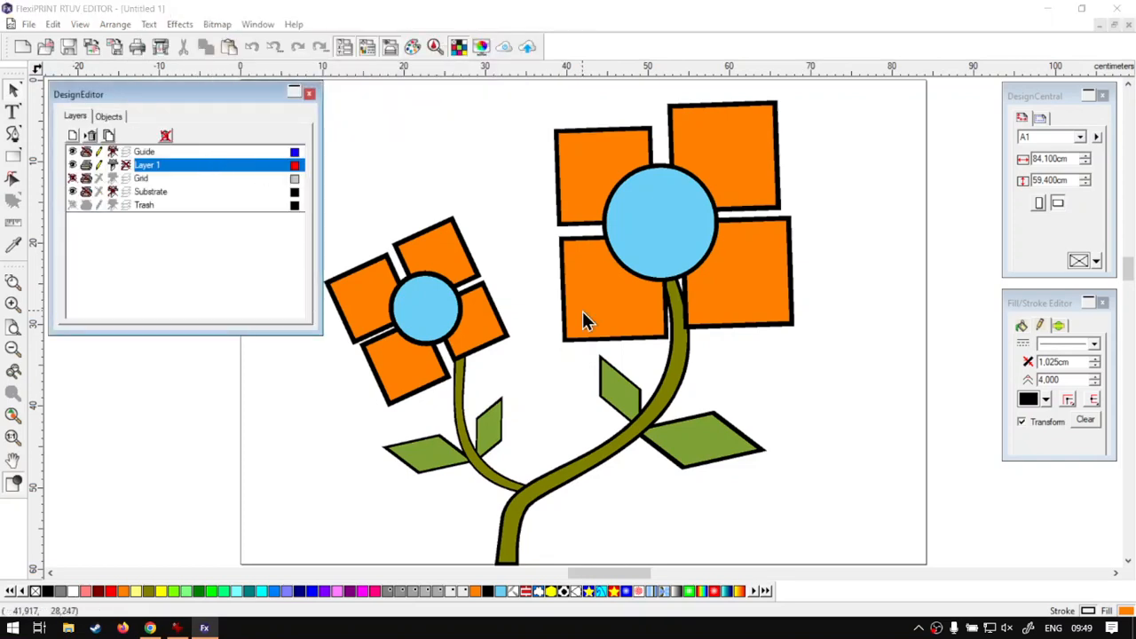
click(587, 275)
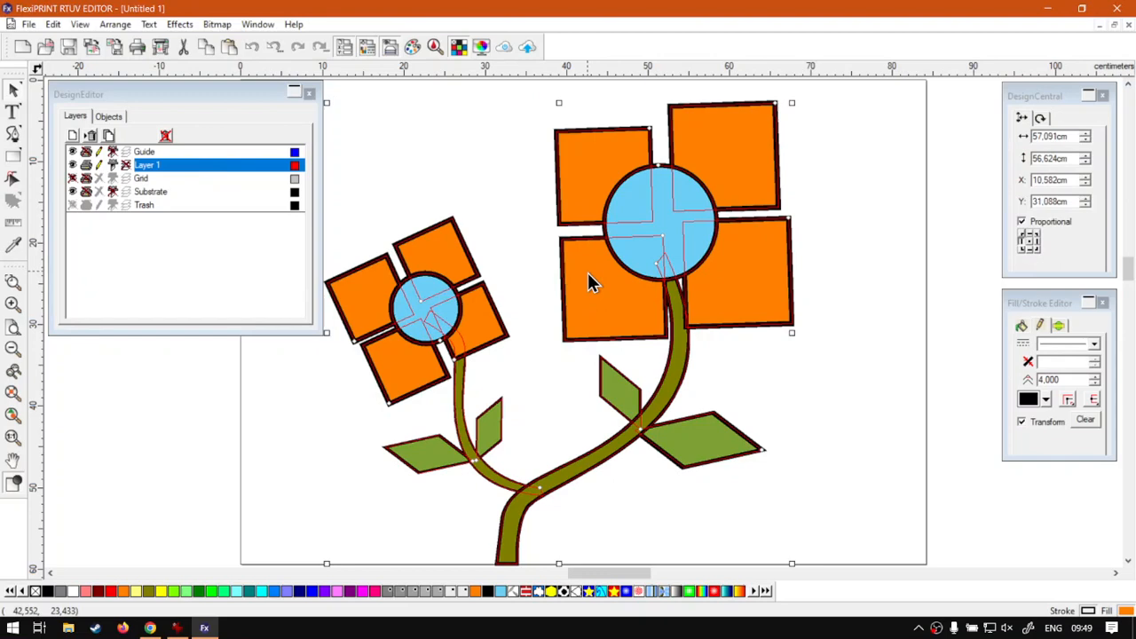
click(843, 237)
click(628, 295)
click(851, 376)
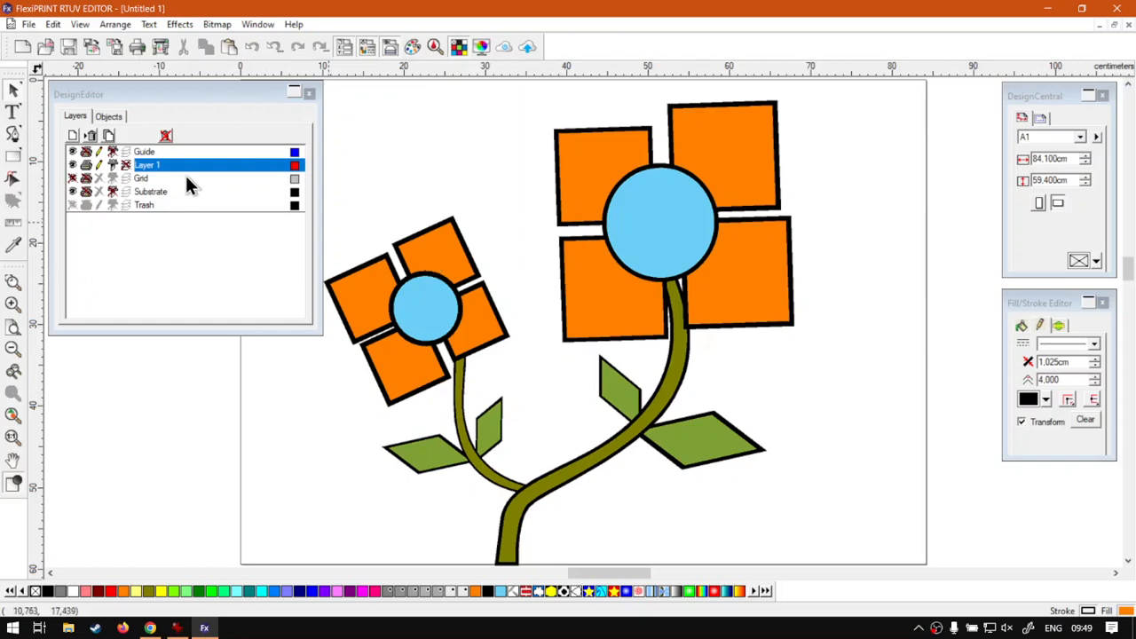
- Examine the objects inside the Flower Design group on Layer 1, collapse the tree and return to the layer list
click(109, 116)
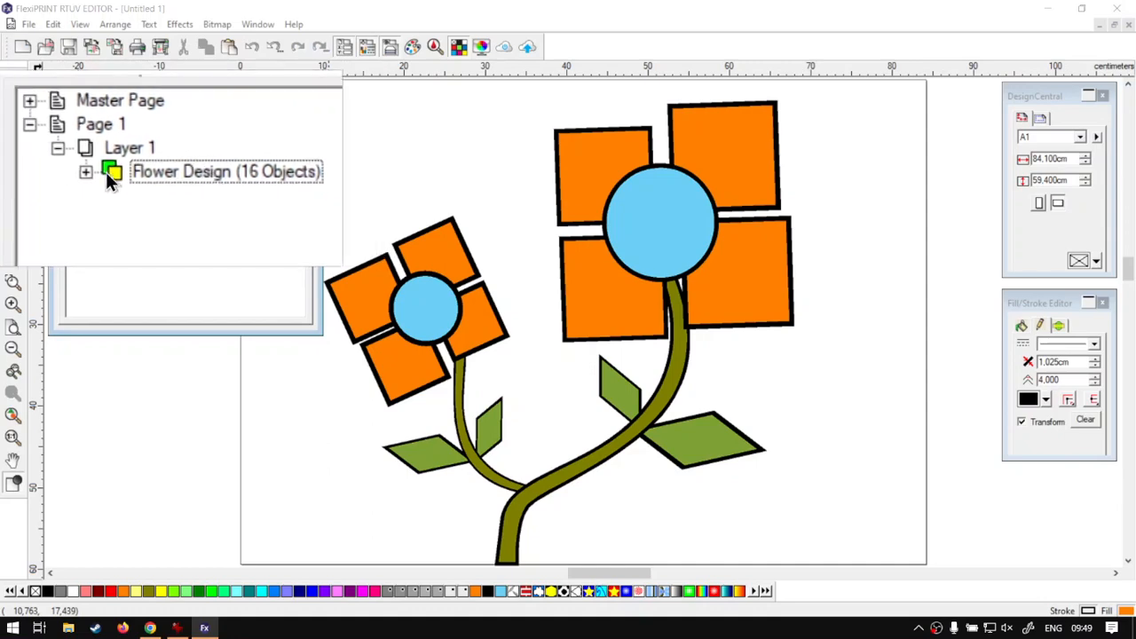
click(101, 172)
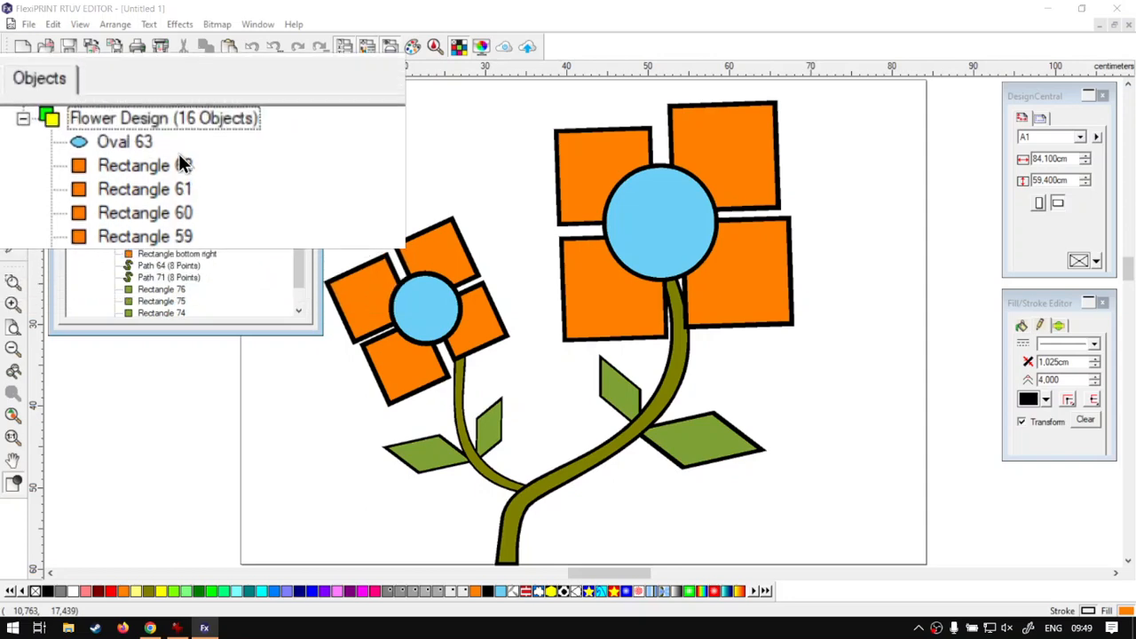
scroll(111, 152, up, 1)
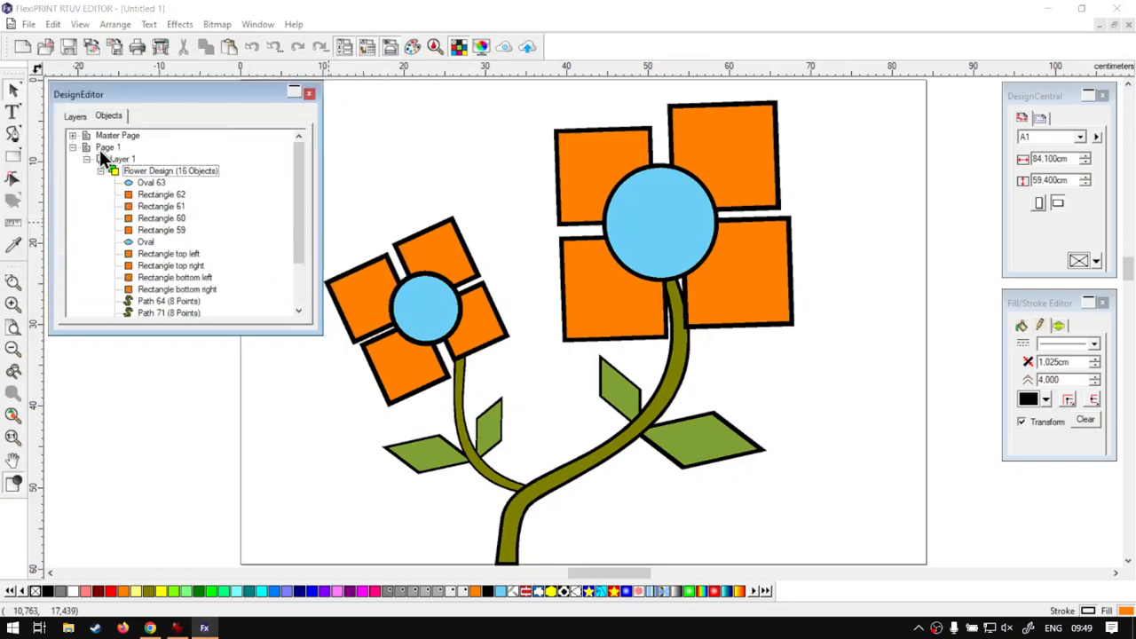
click(88, 159)
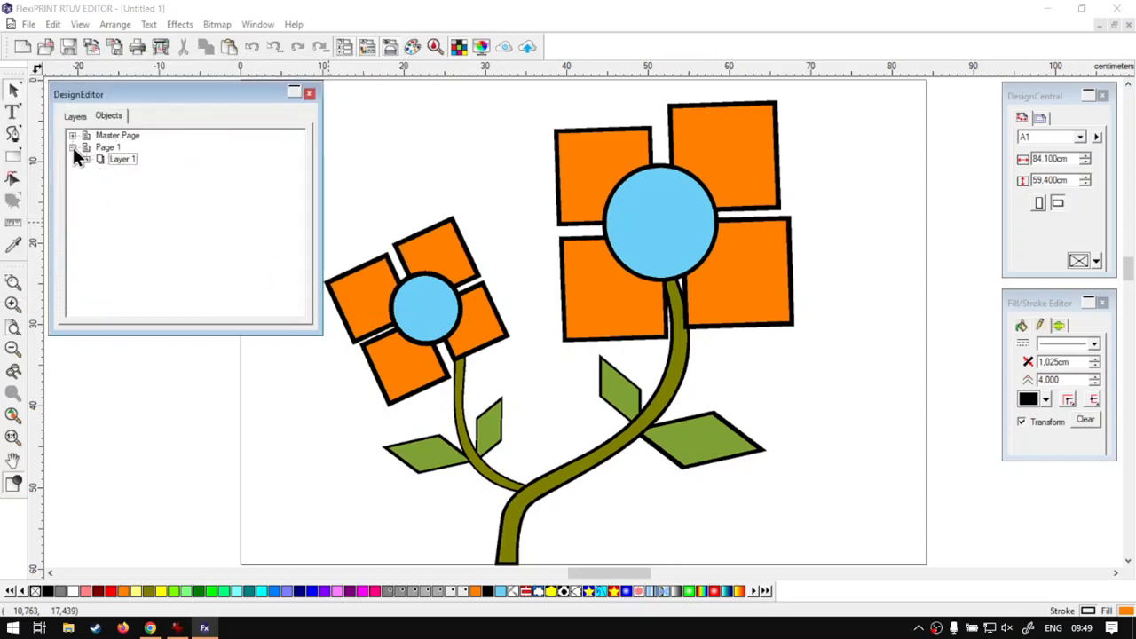
click(73, 147)
click(76, 117)
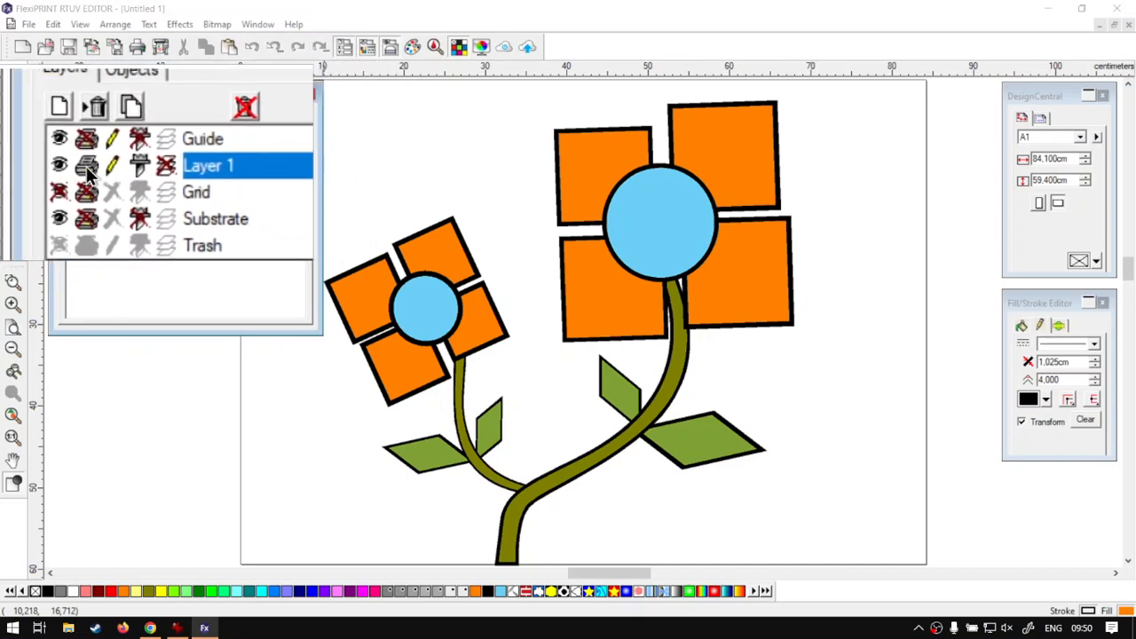
- Toggle the visibility of Layer 1 off and back on twice
click(73, 169)
click(73, 169)
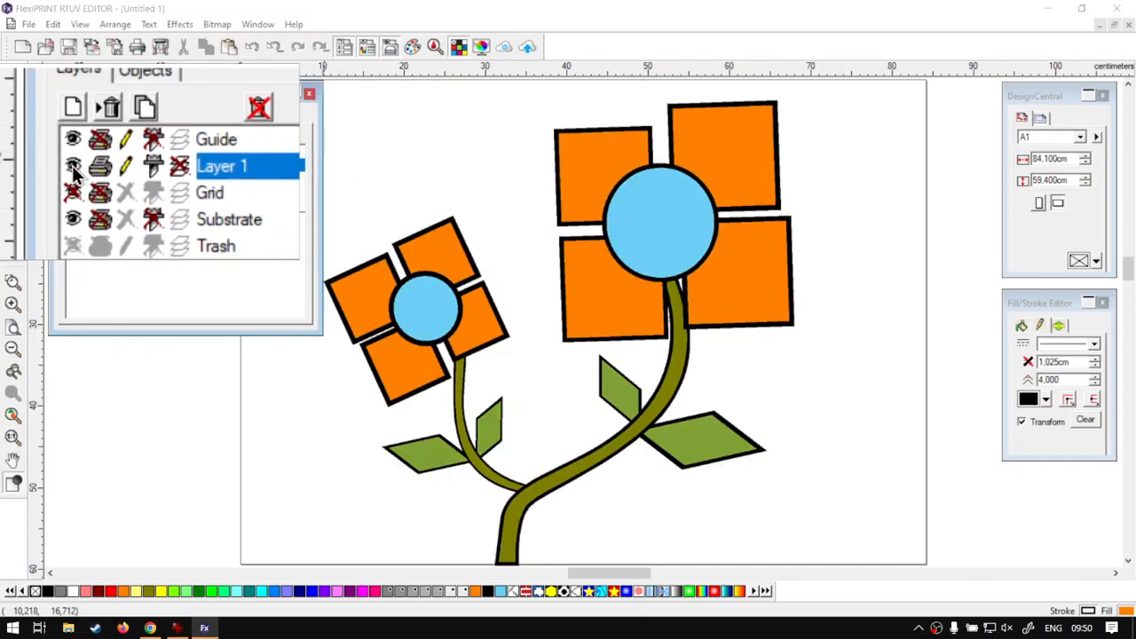
click(73, 169)
click(73, 169)
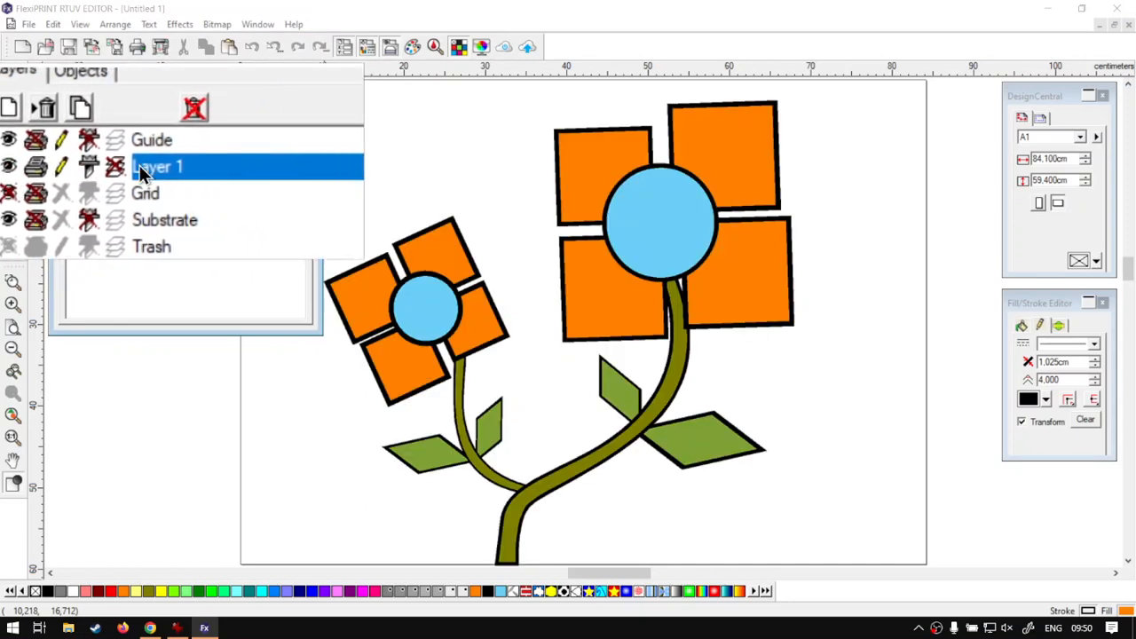
- Duplicate Layer 1
right_click(195, 166)
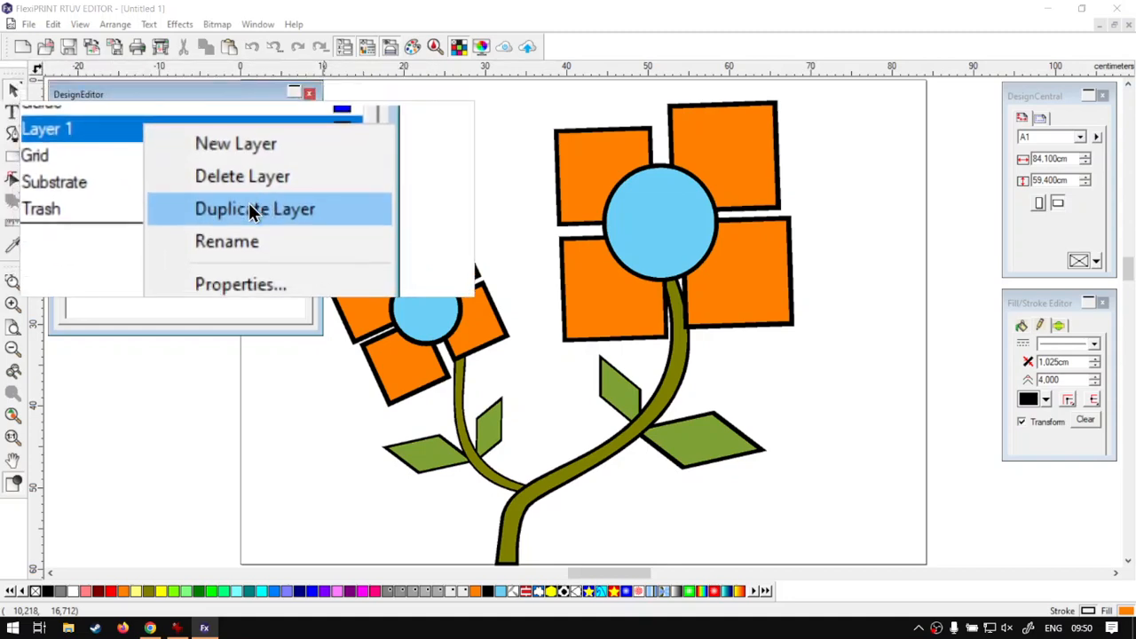
click(249, 206)
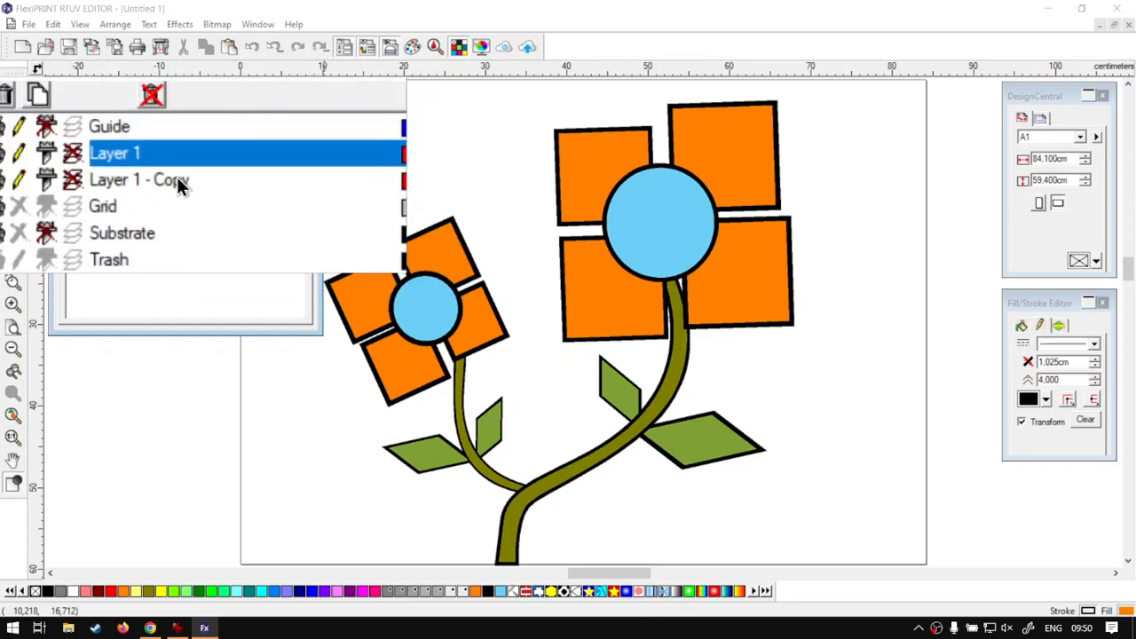
double_click(152, 180)
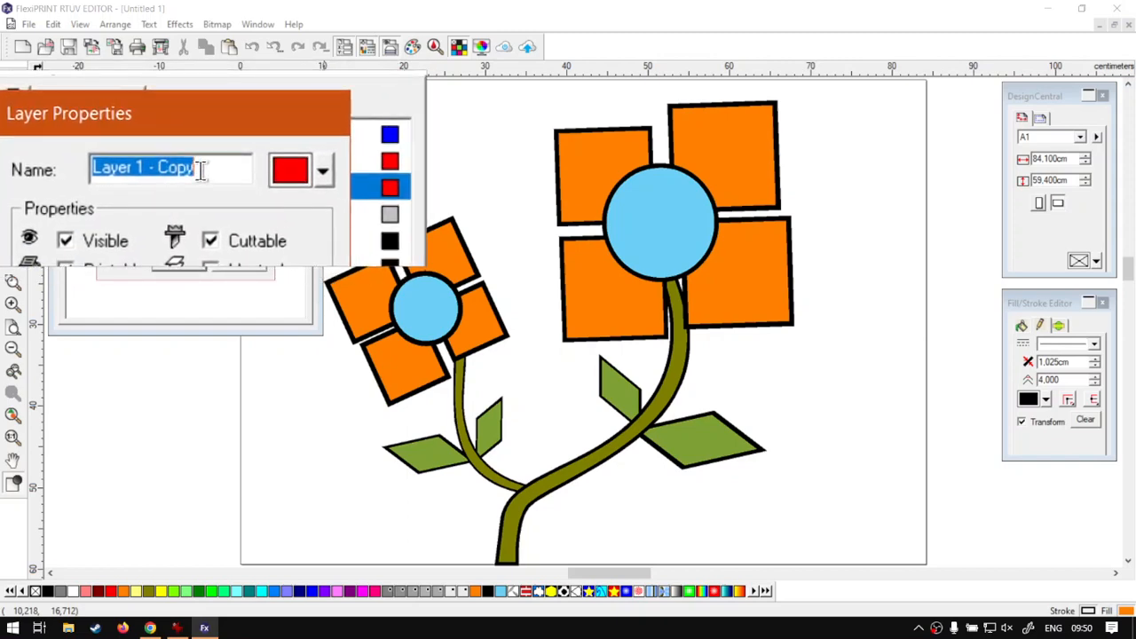
click(223, 261)
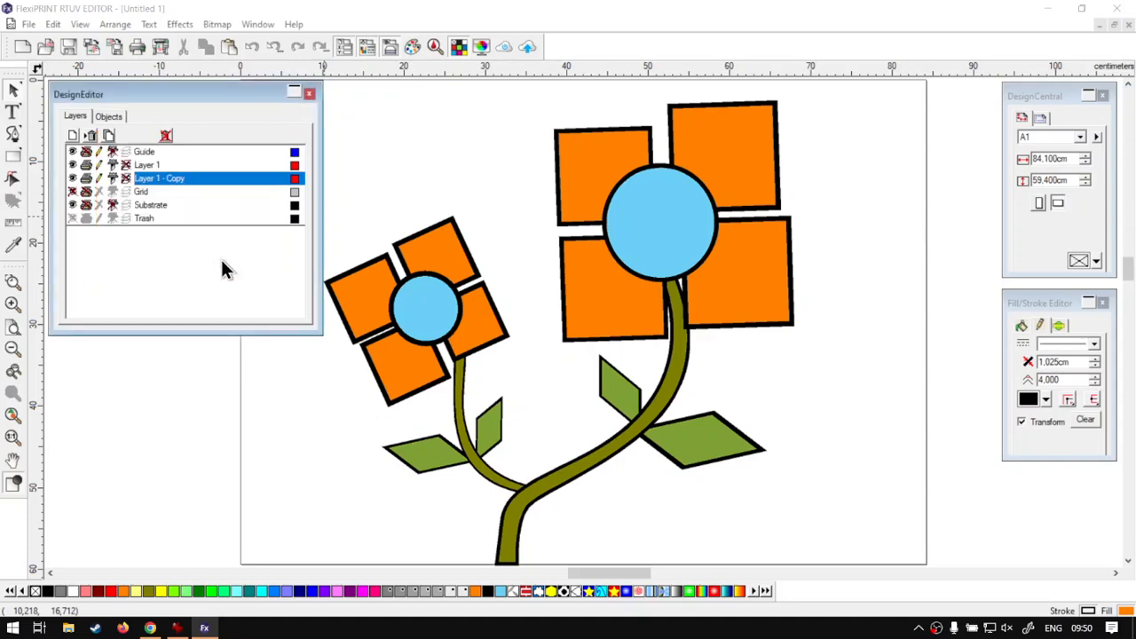
double_click(167, 181)
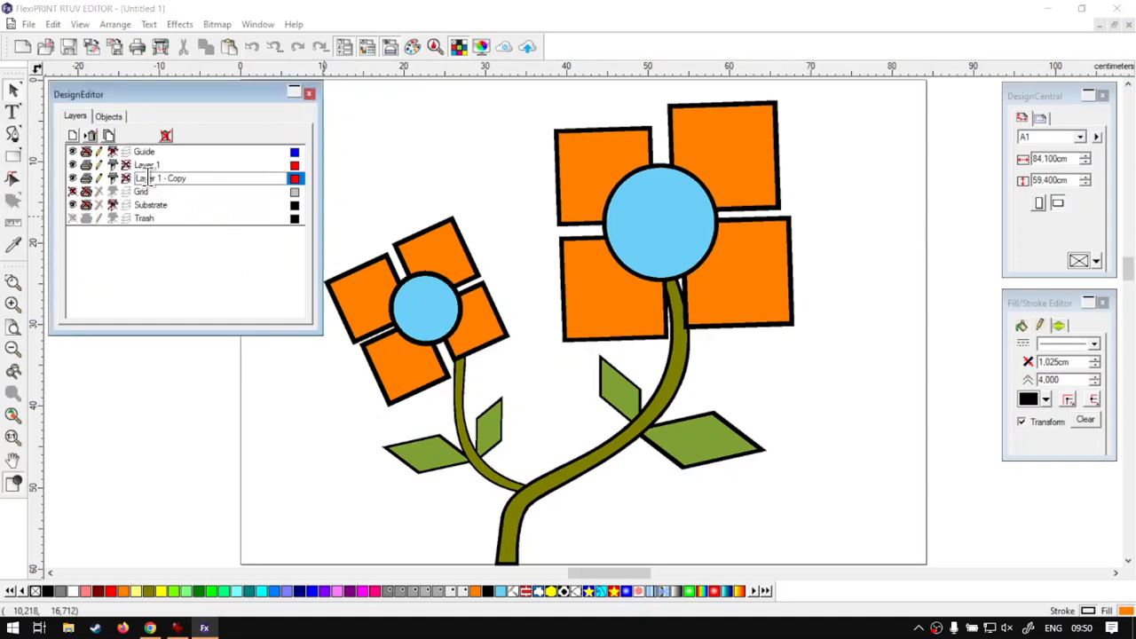
drag(190, 178, 158, 178)
double_click(300, 178)
click(293, 181)
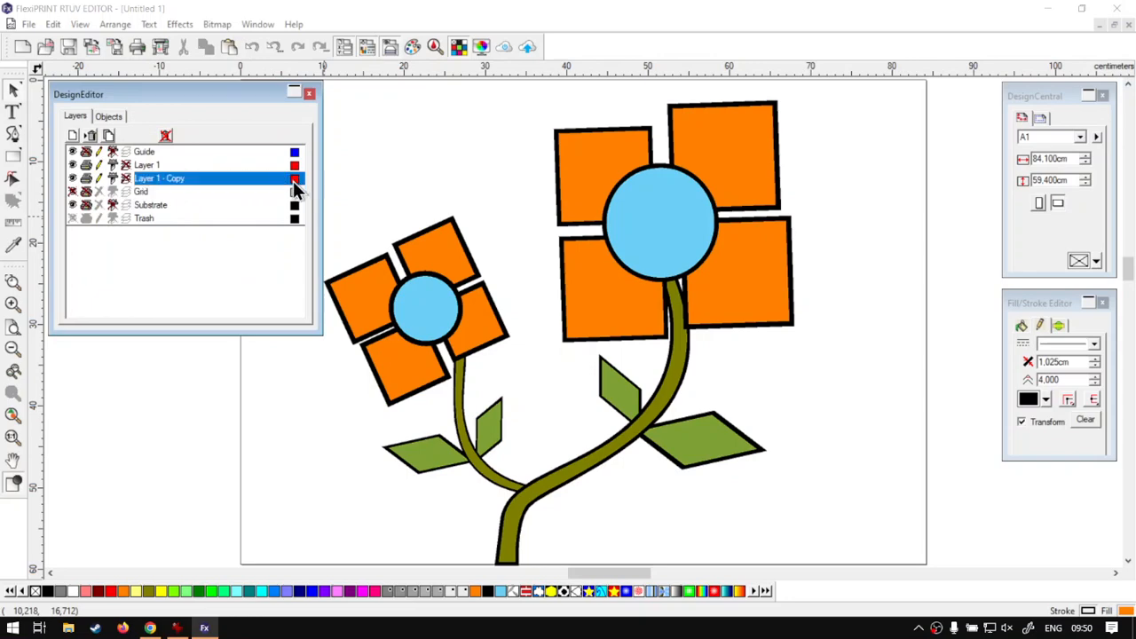
right_click(146, 175)
click(153, 169)
click(156, 175)
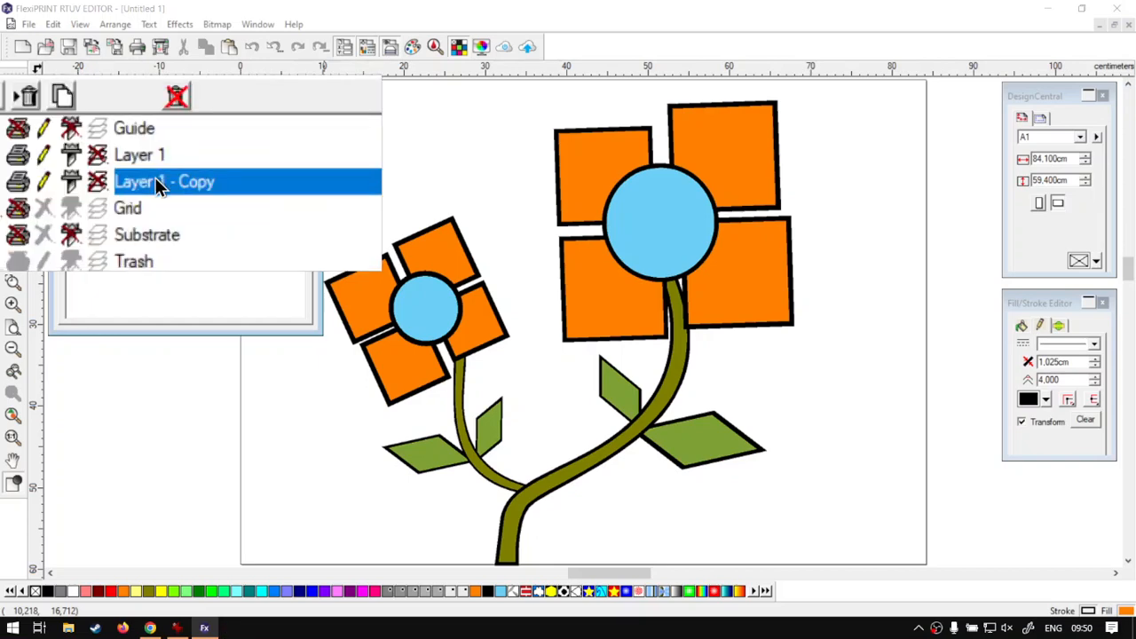
right_click(155, 178)
click(209, 258)
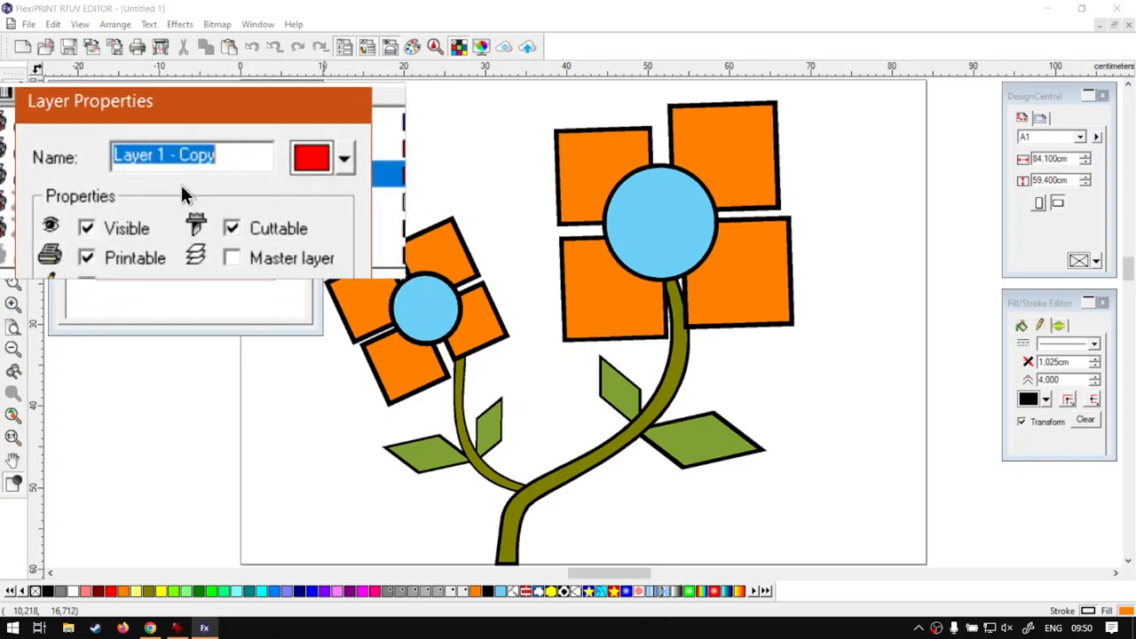
click(237, 261)
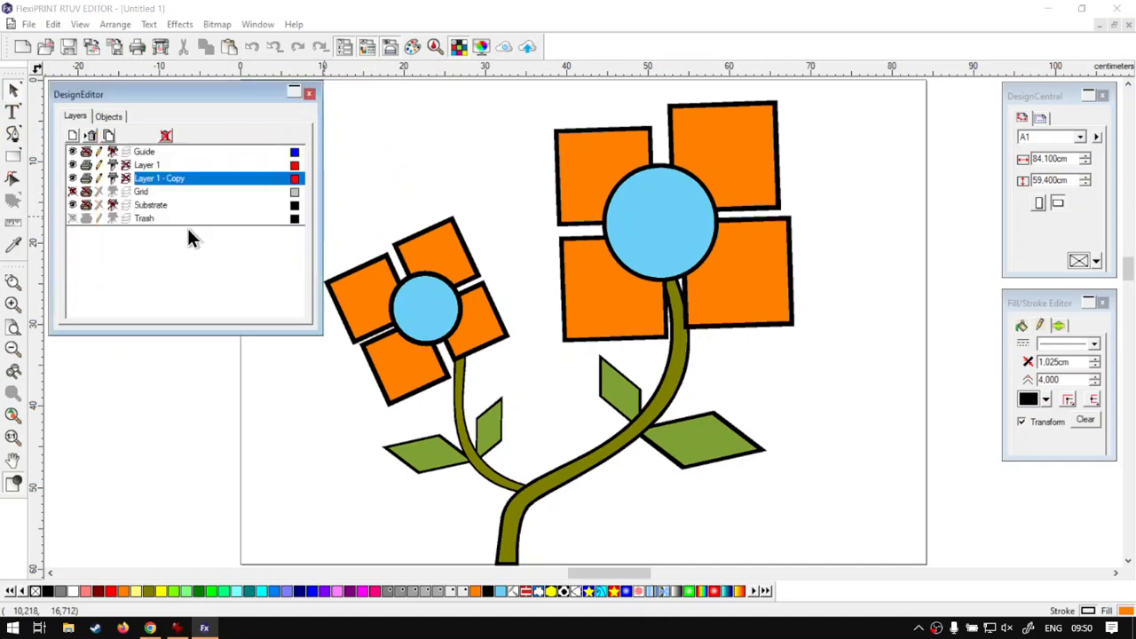
- Review the properties of Layer 1 - Copy and browse its available layer colours, keeping Red
right_click(163, 177)
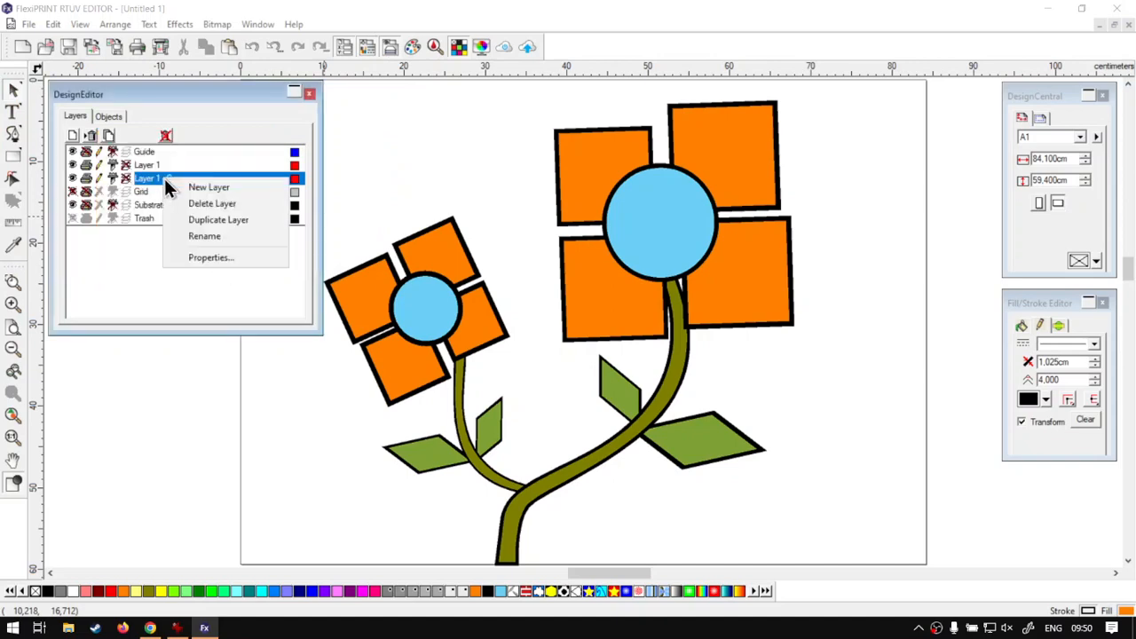
click(203, 258)
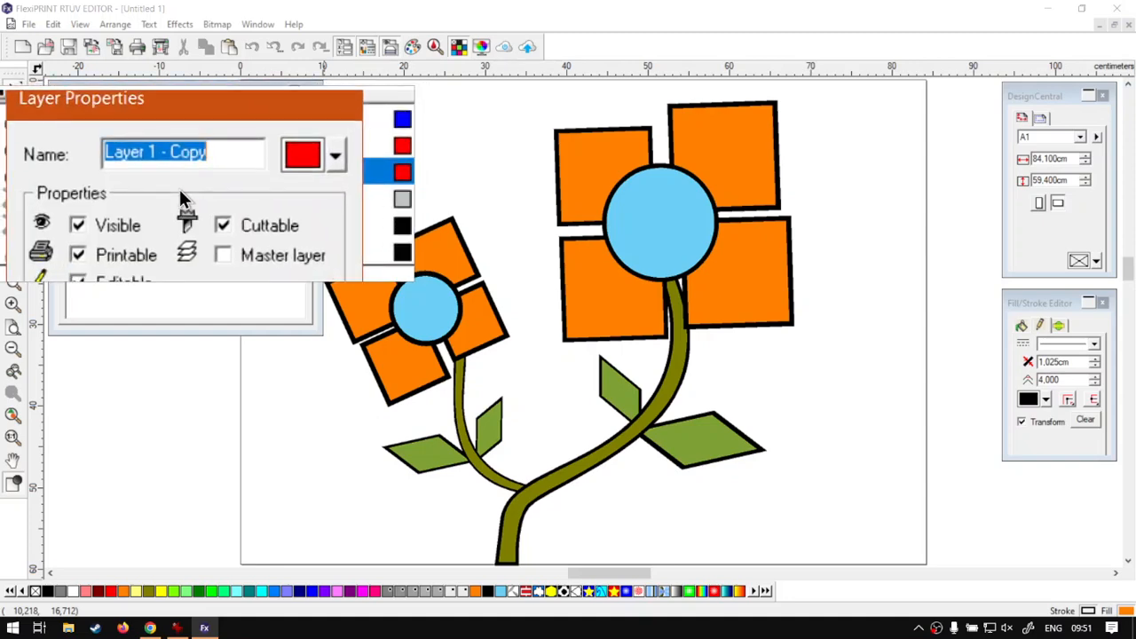
click(262, 174)
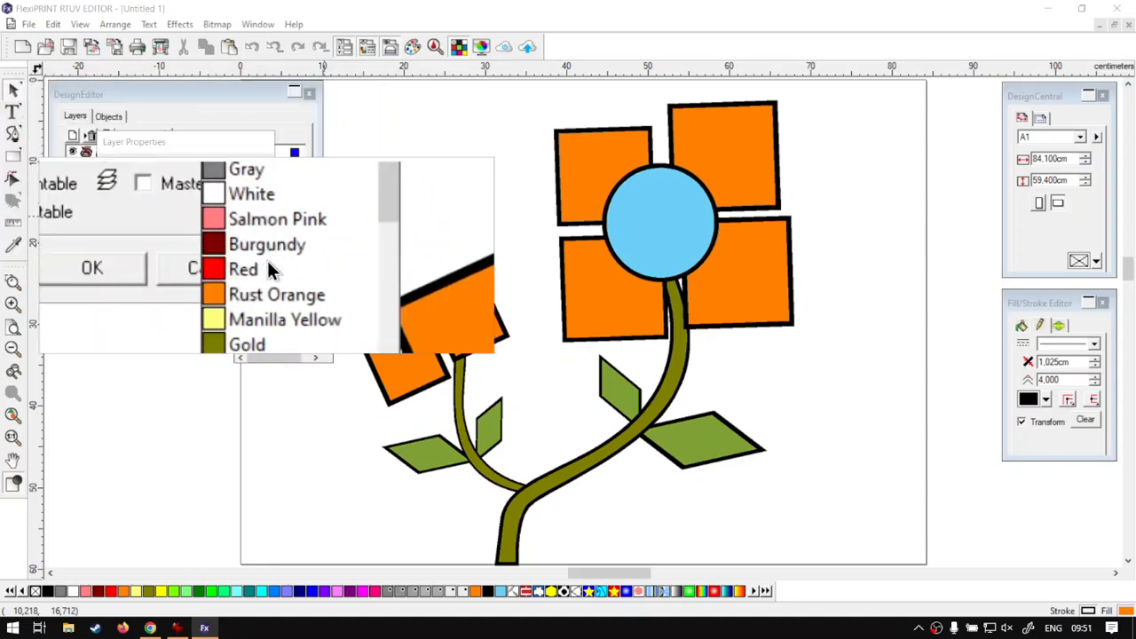
scroll(252, 315, down, 5)
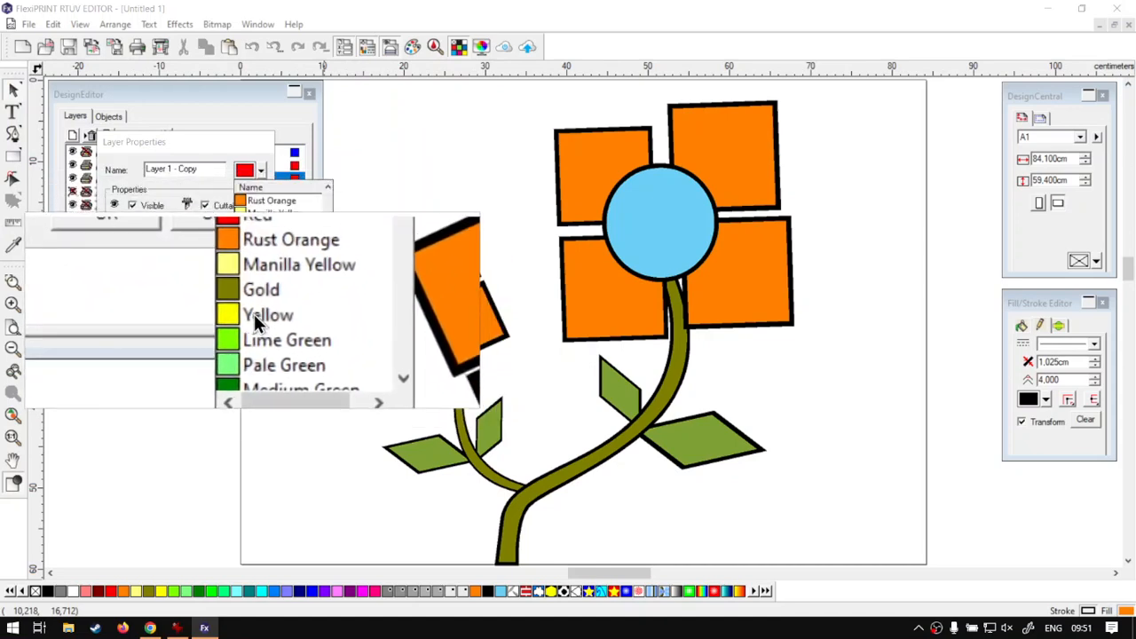
scroll(255, 313, down, 3)
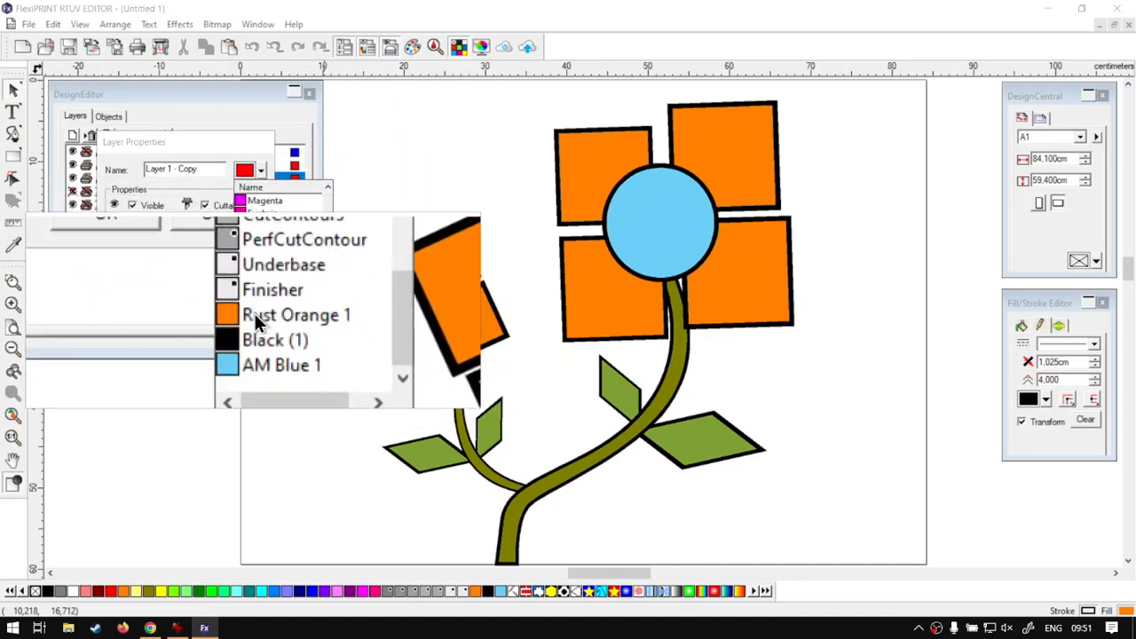
scroll(255, 313, up, 10)
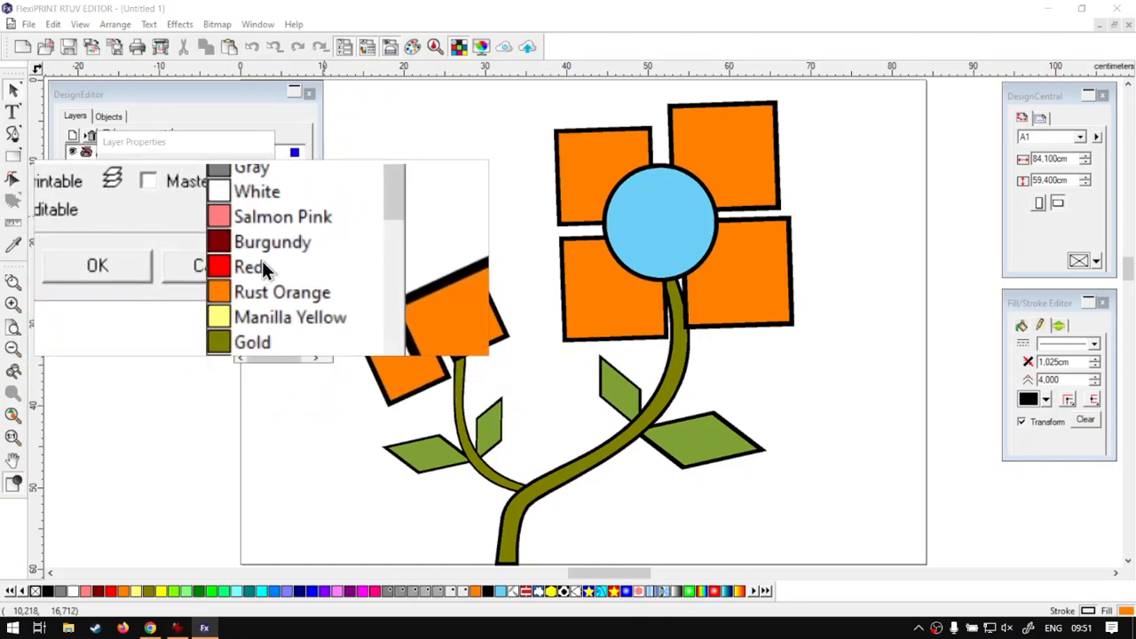
click(148, 263)
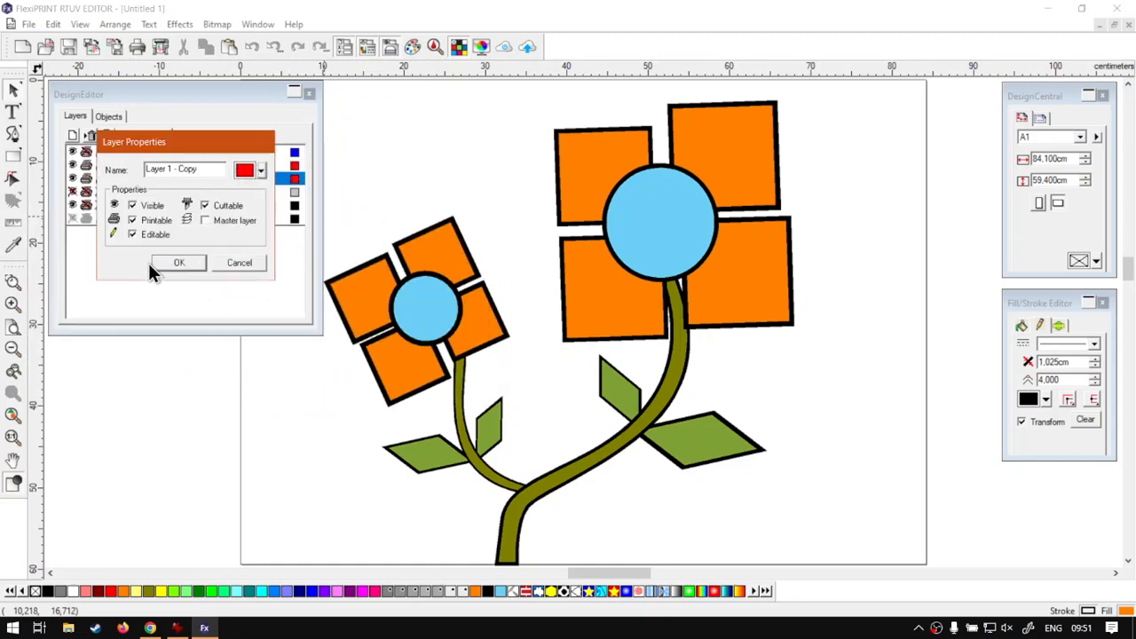
click(180, 262)
- Set the layer colour of Layer 1 to Lime Green
click(293, 166)
right_click(293, 167)
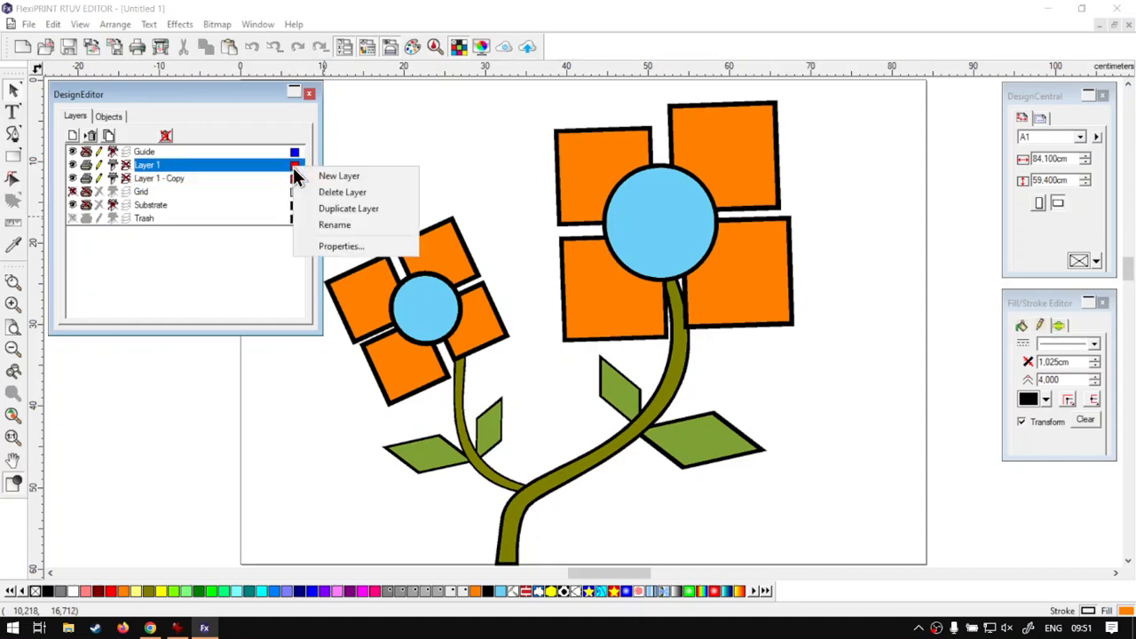
click(320, 244)
click(262, 170)
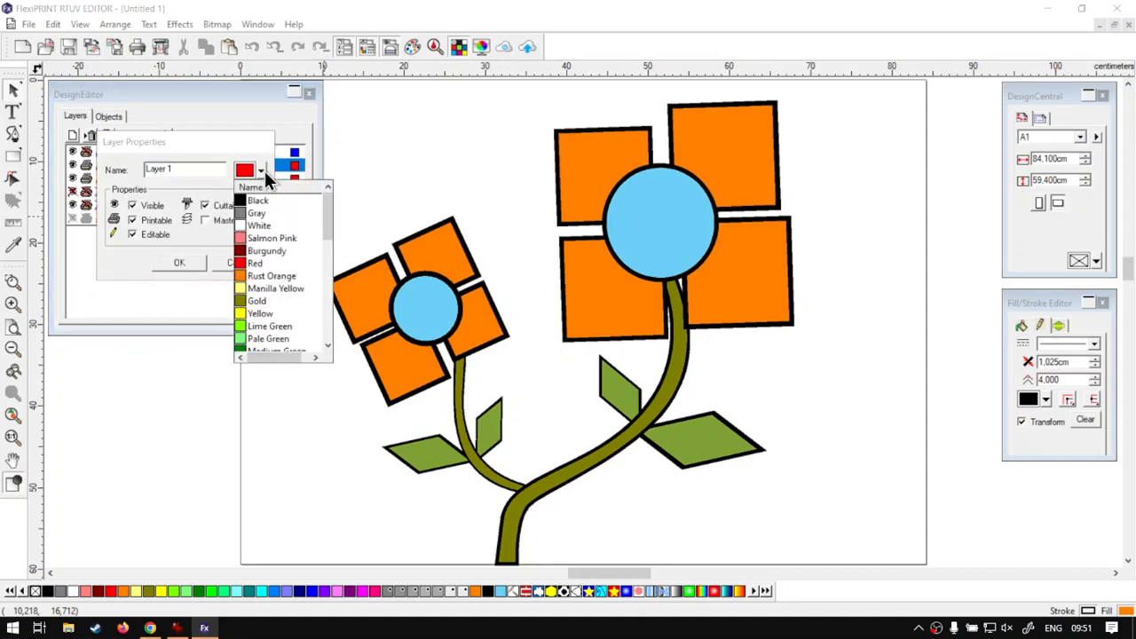
click(259, 325)
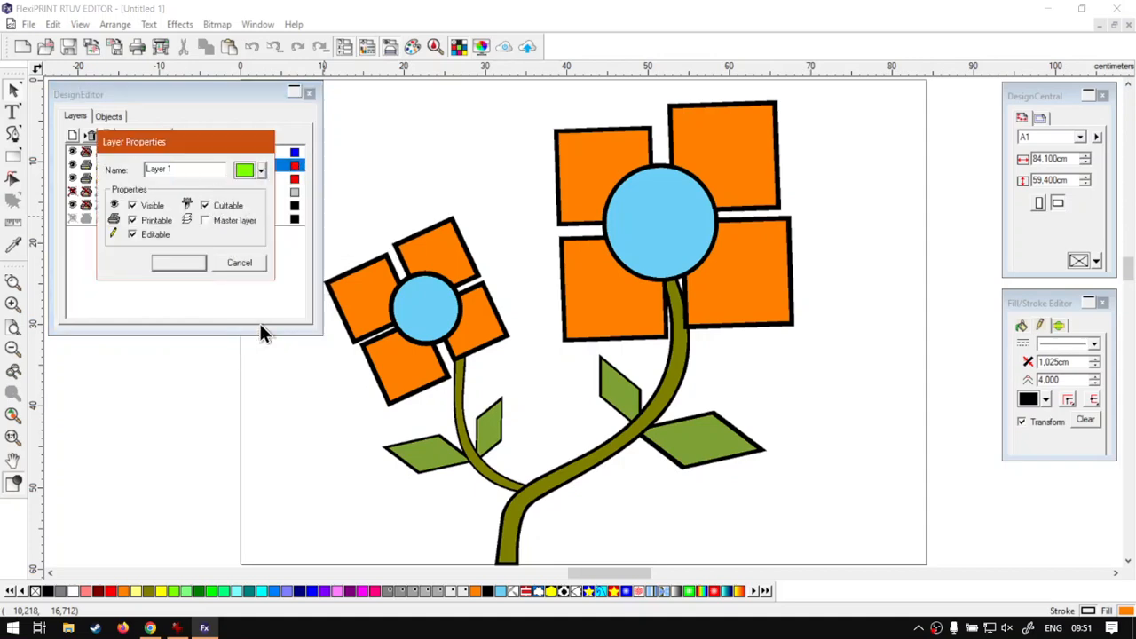
click(190, 264)
- Make Layer 1 - Copy non-cuttable and change its name to Layer 1 - Backup
click(228, 180)
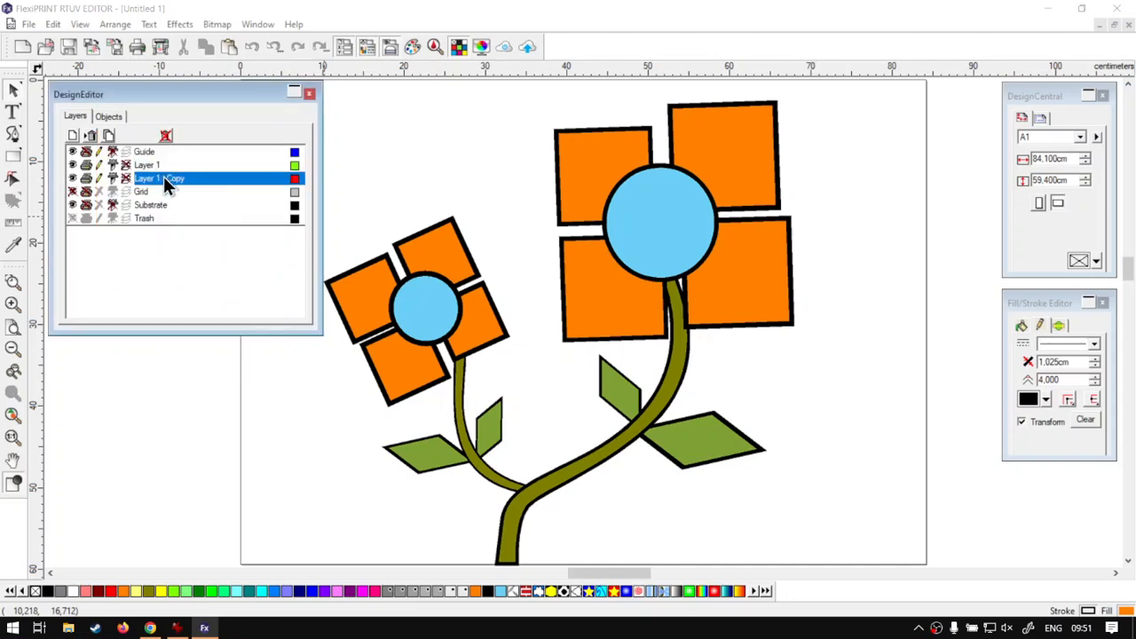
click(168, 176)
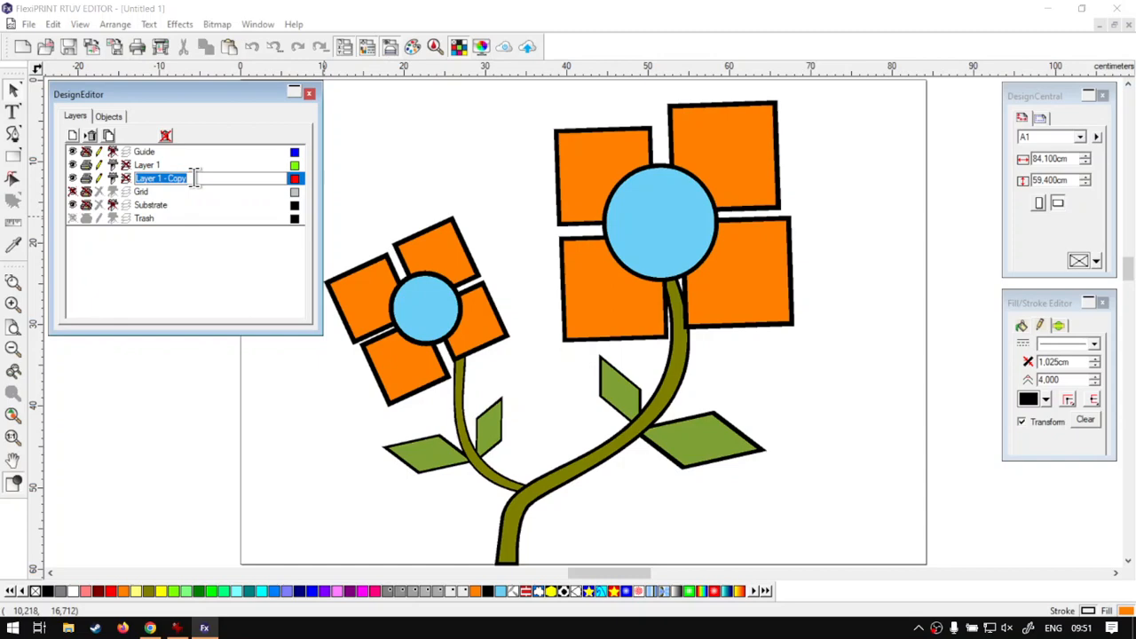
right_click(196, 177)
click(116, 180)
right_click(126, 178)
click(161, 257)
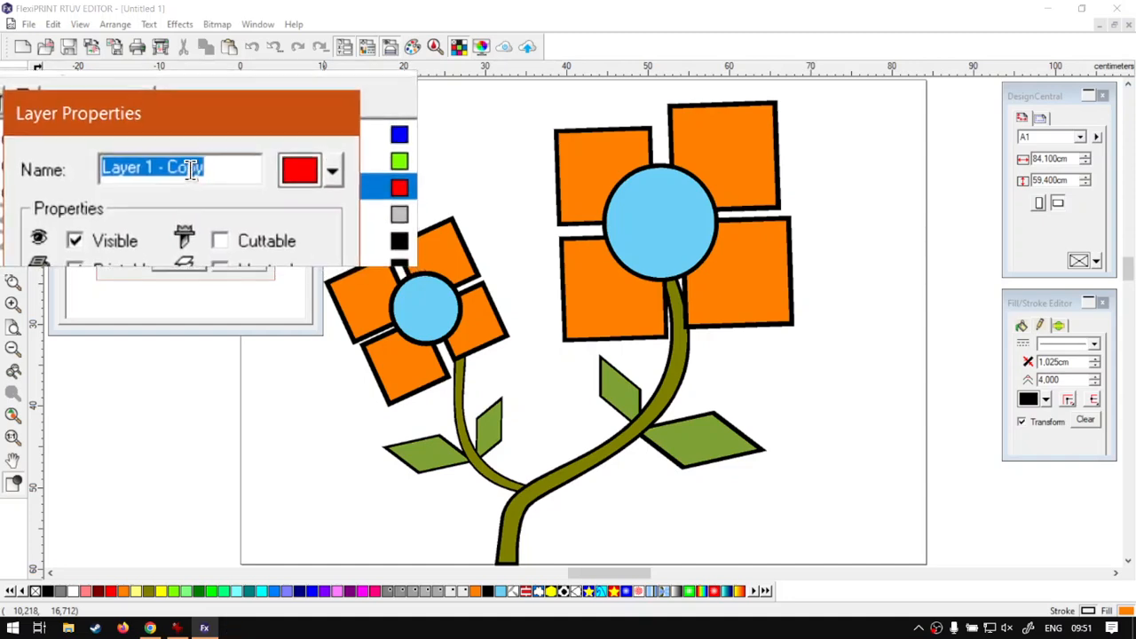
double_click(189, 168)
text(Backup)
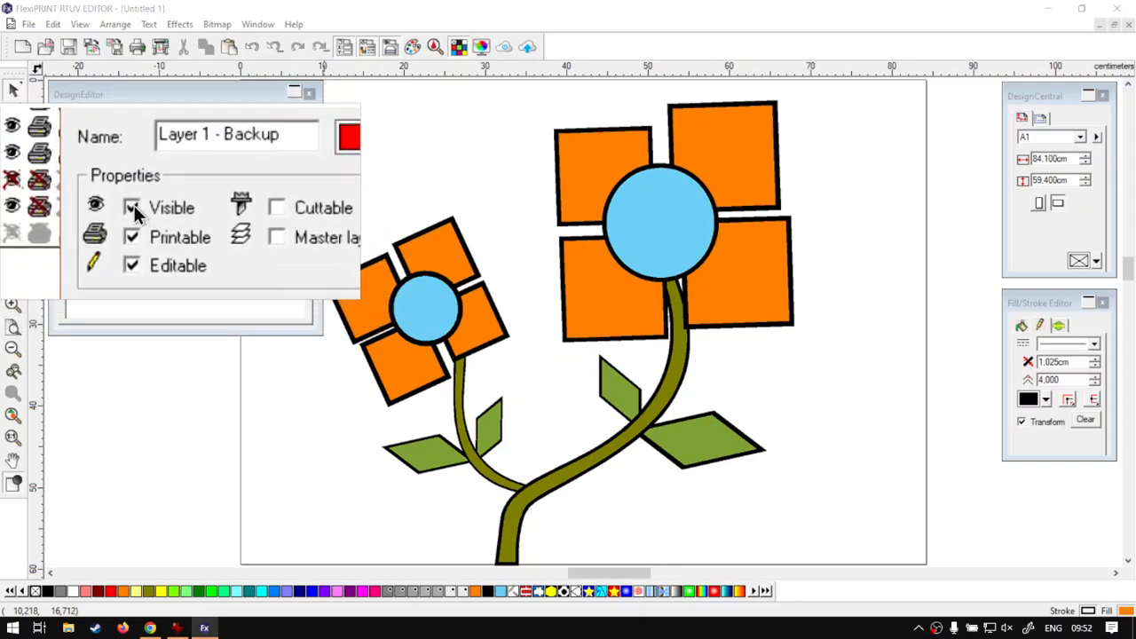
- Make Layer 1 - Backup non-visible, non-printable and non-editable in its layer properties
click(133, 210)
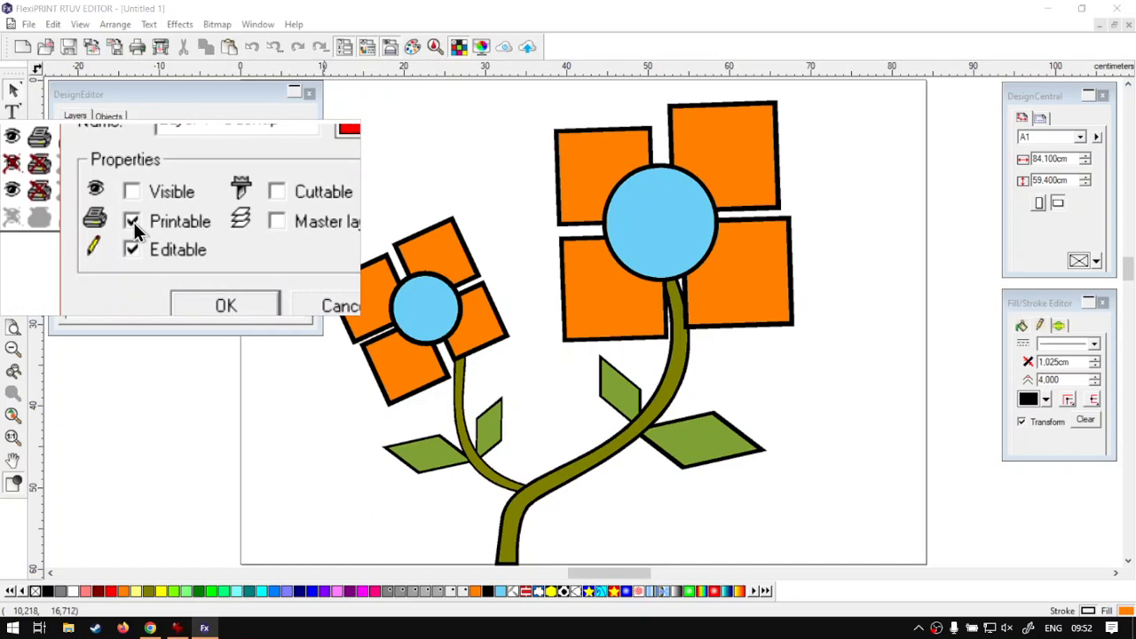
click(133, 222)
click(132, 234)
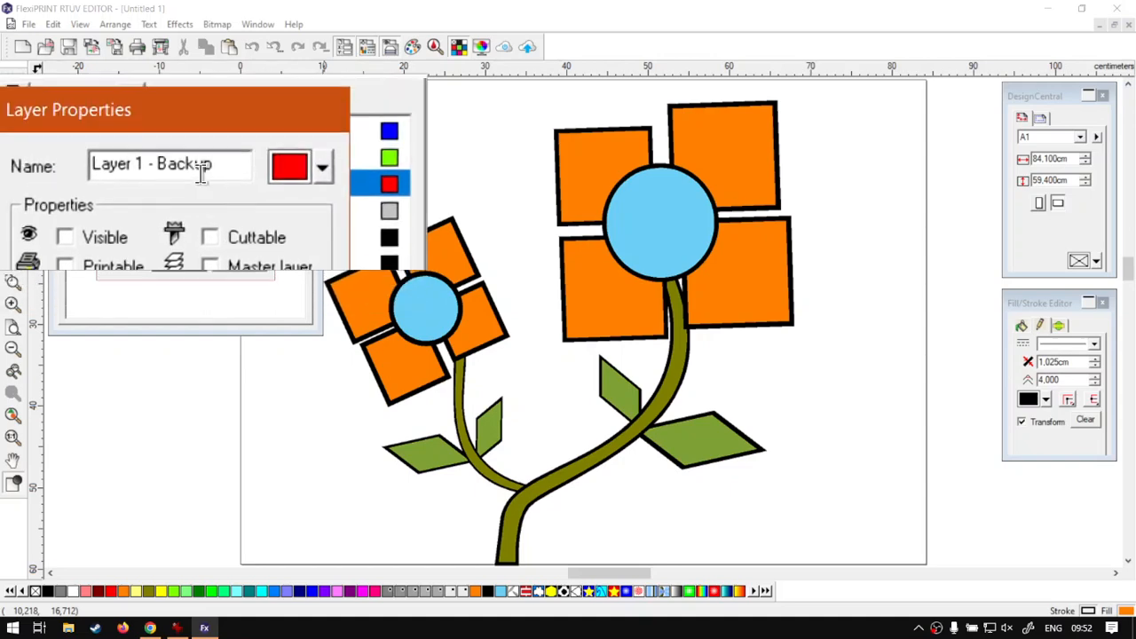
click(171, 266)
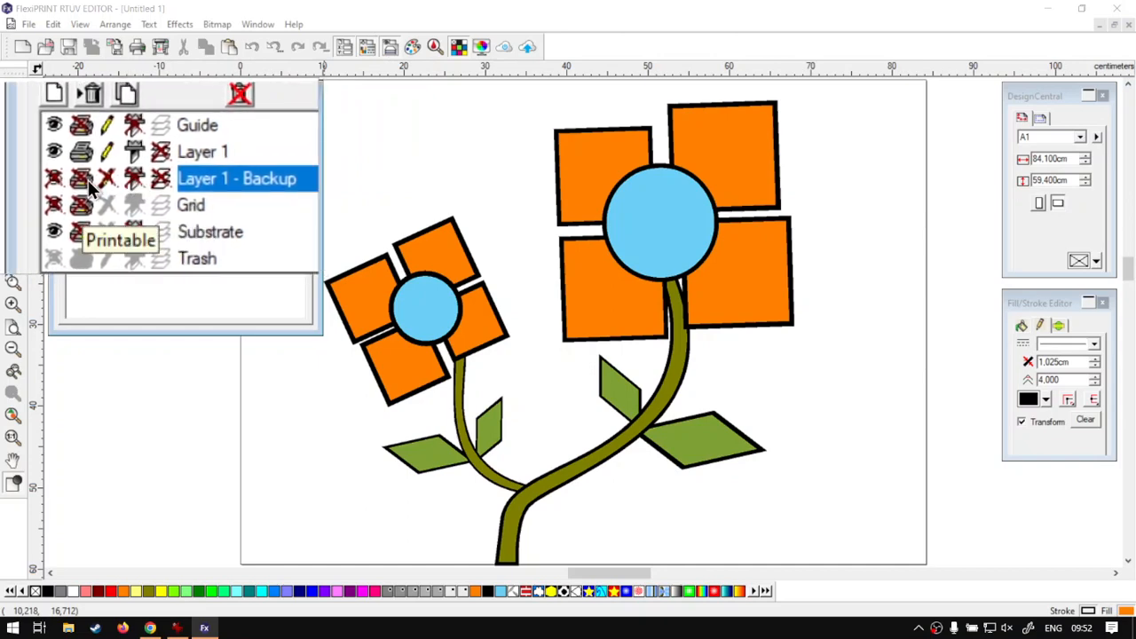
click(142, 164)
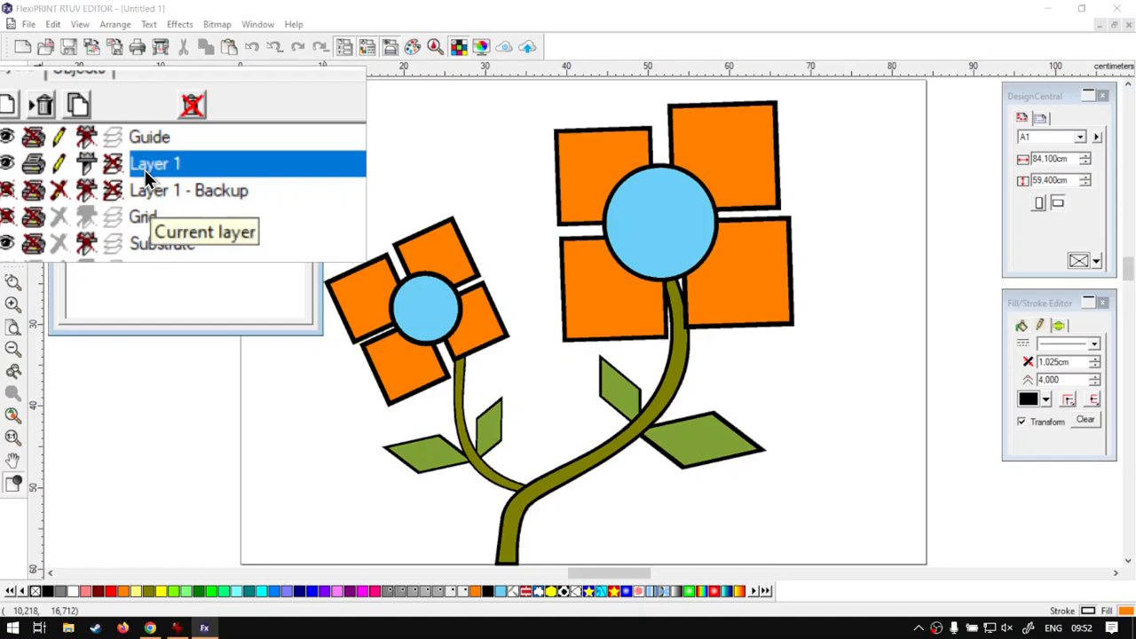
click(156, 183)
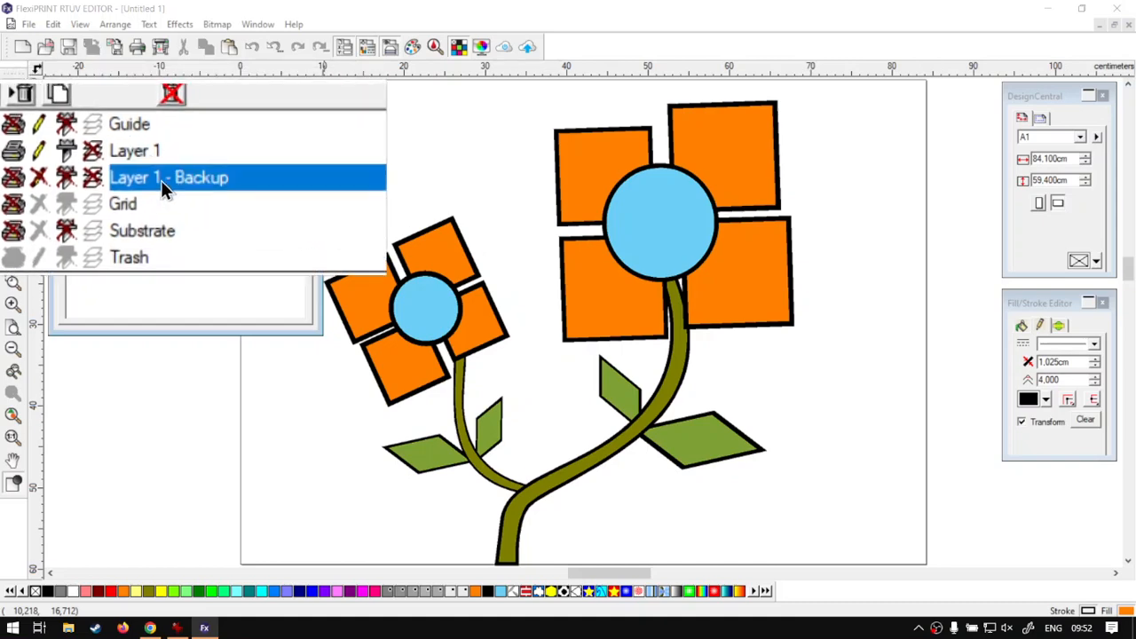
right_click(159, 180)
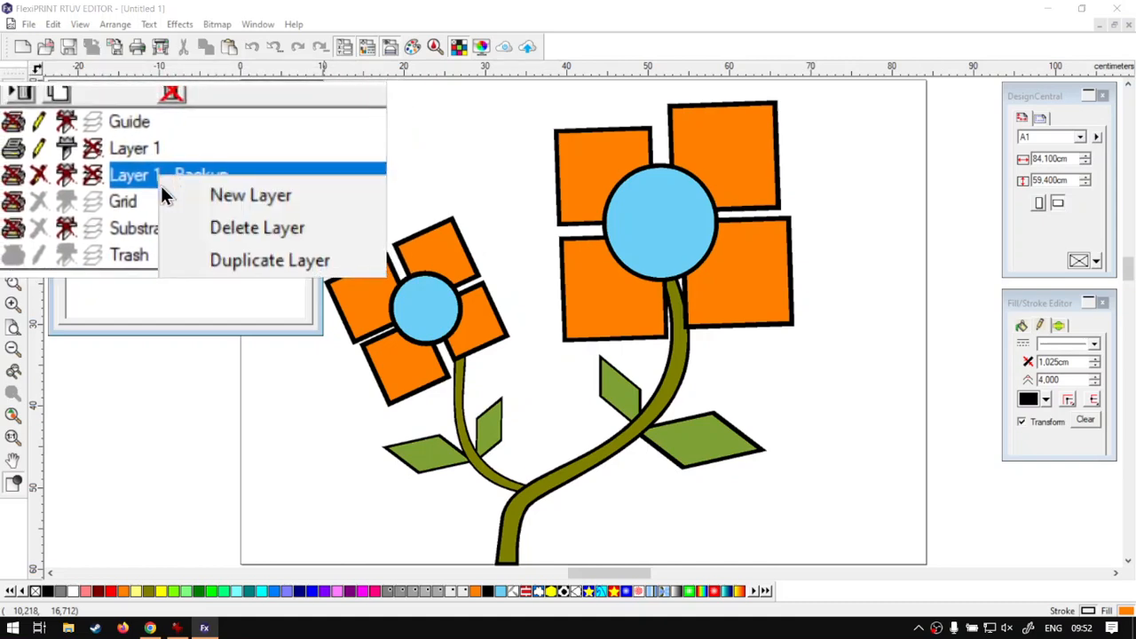
click(142, 182)
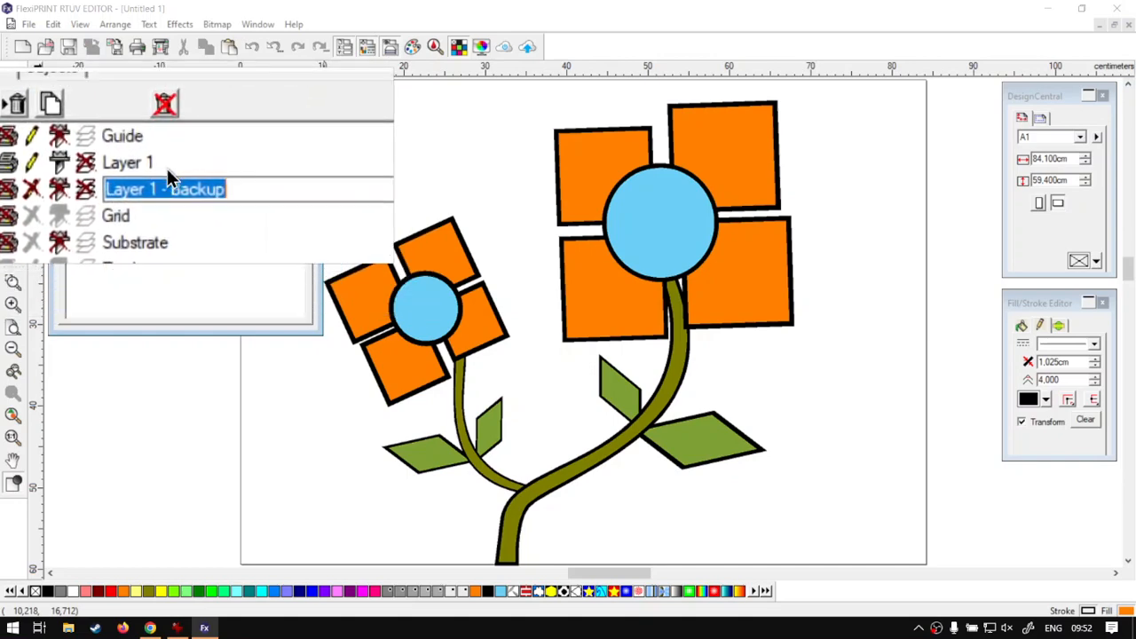
click(167, 168)
click(167, 179)
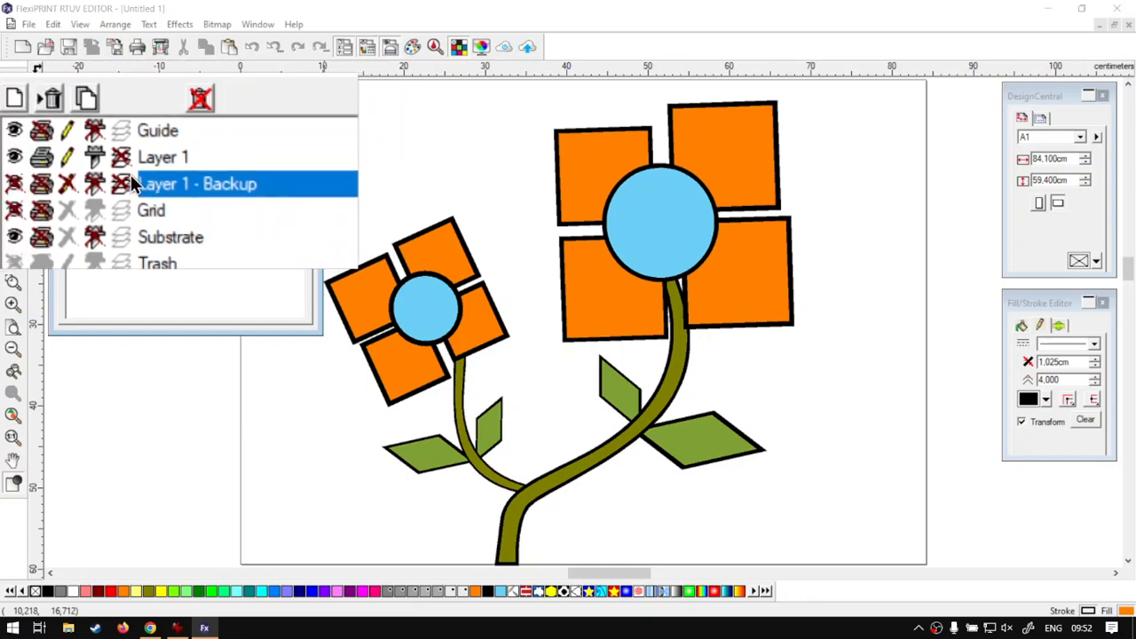
- Hide Layer 1 and make Layer 1 - Backup visible to show the backup copy of the flowers
click(75, 168)
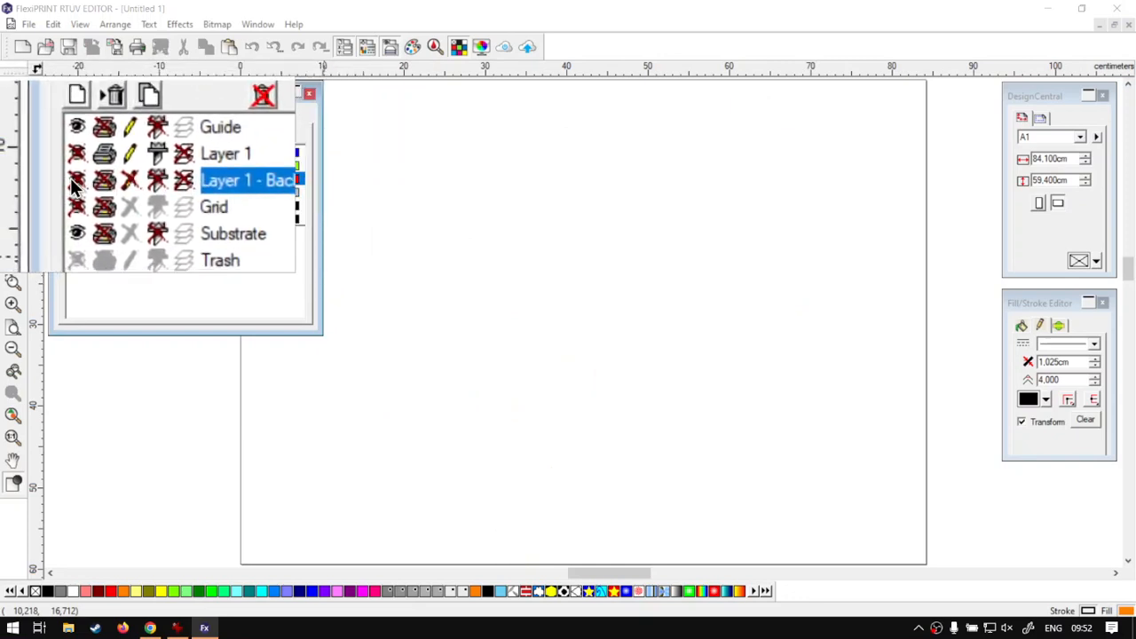
click(75, 182)
click(74, 181)
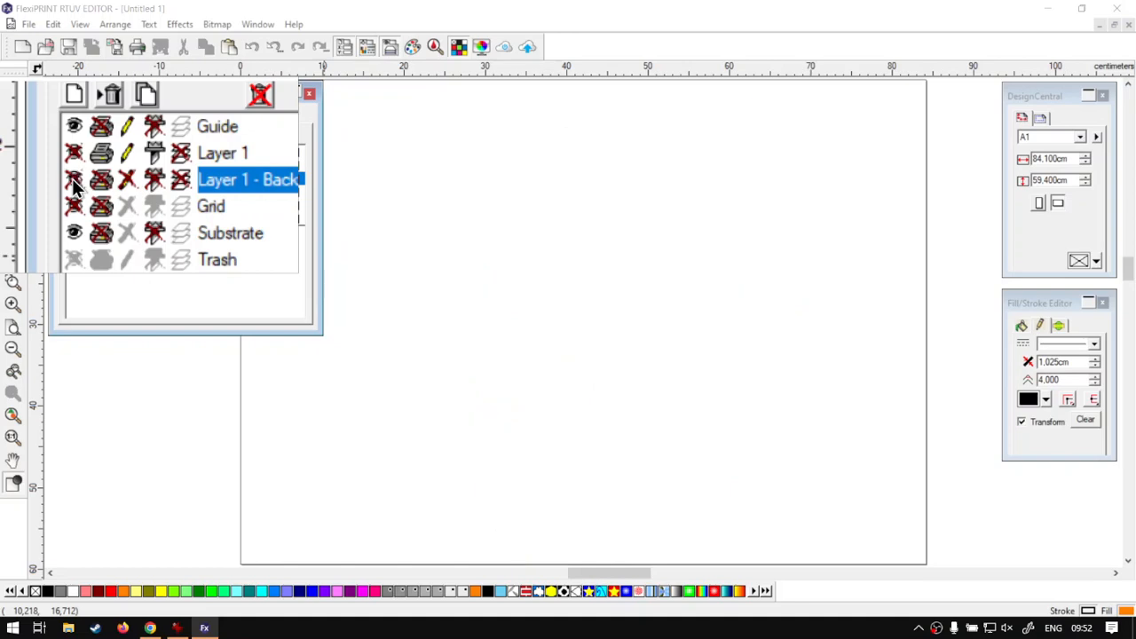
click(75, 181)
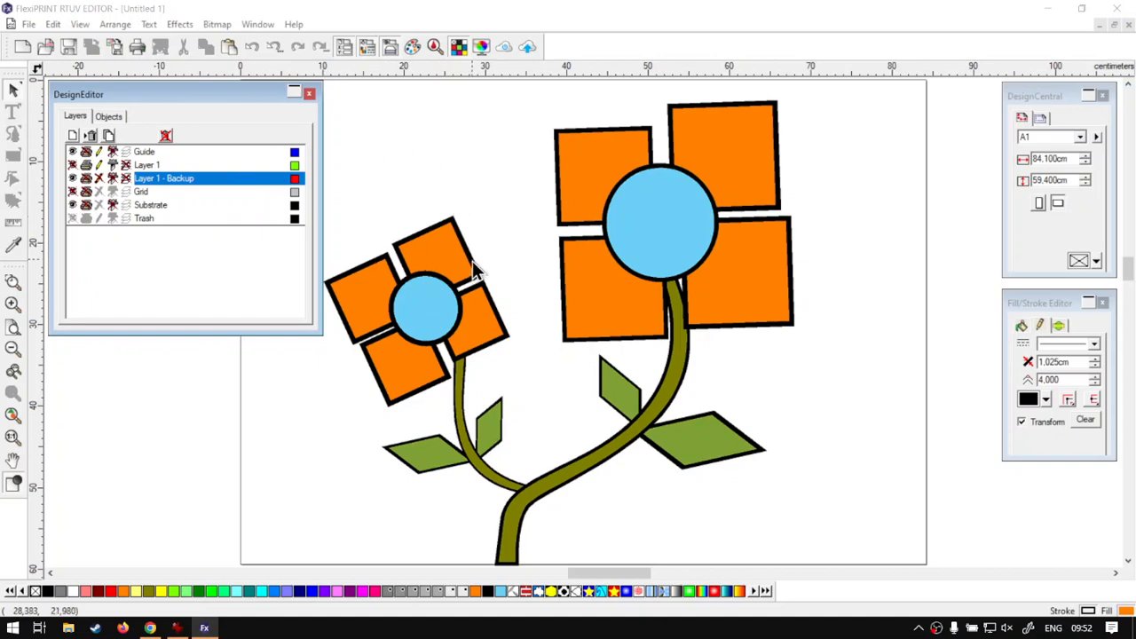
- Try selecting a petal of the small flower on the locked backup layer, briefly toggle the layer's editability, and lock it again
click(425, 263)
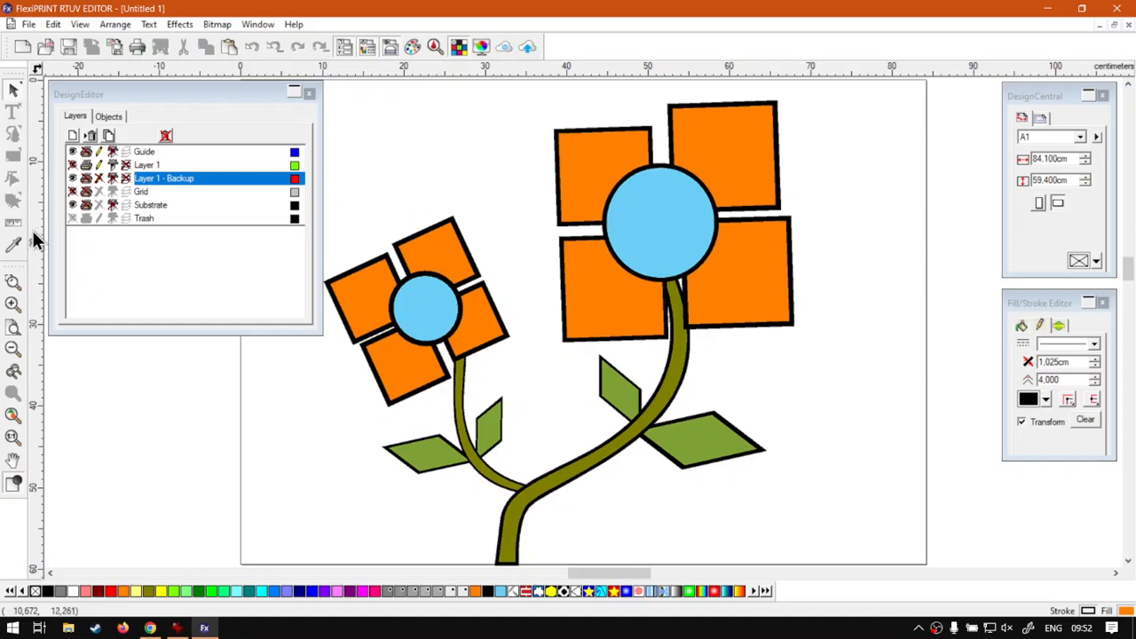
click(103, 180)
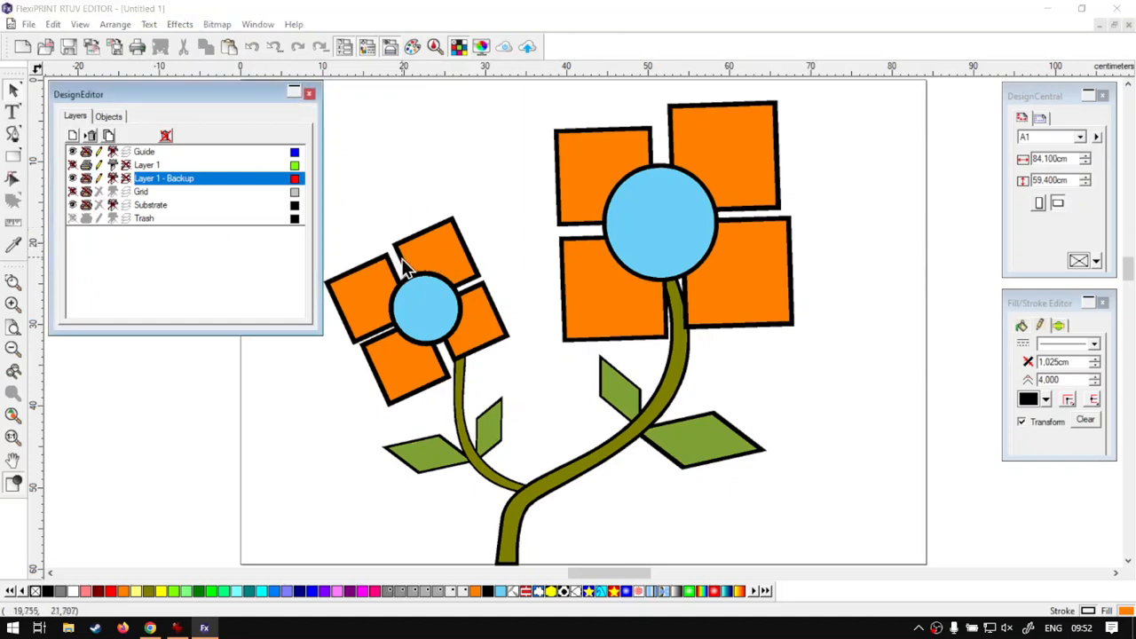
click(417, 259)
click(99, 178)
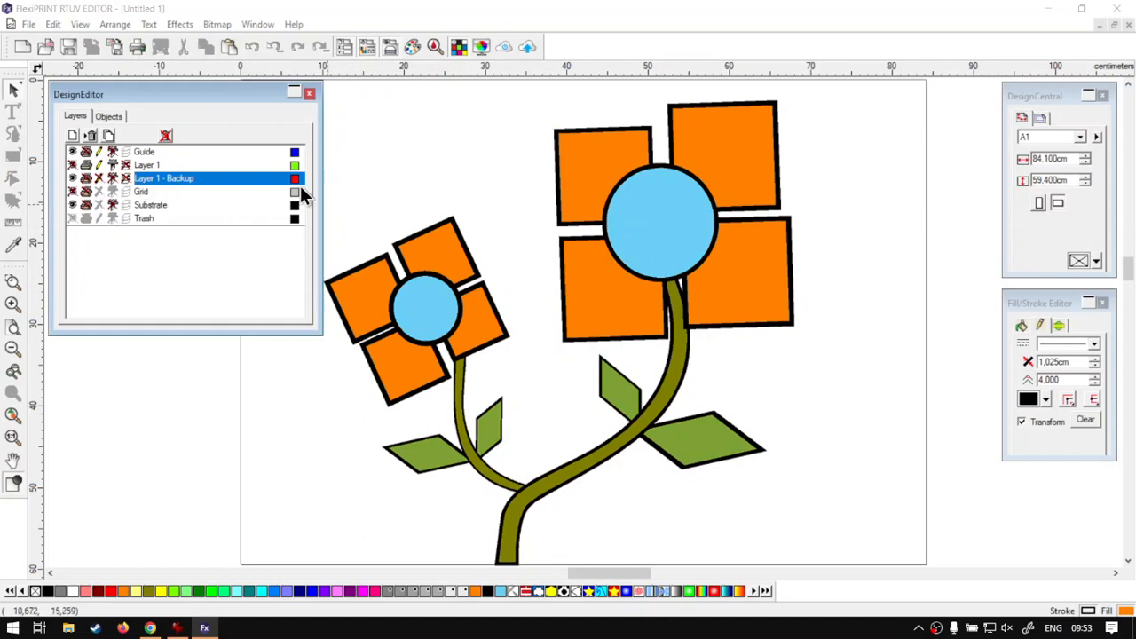
- Glance at the design's object tree, return to the layer list, and restore Layer 1 as visible and Layer 1 - Backup as hidden
click(107, 117)
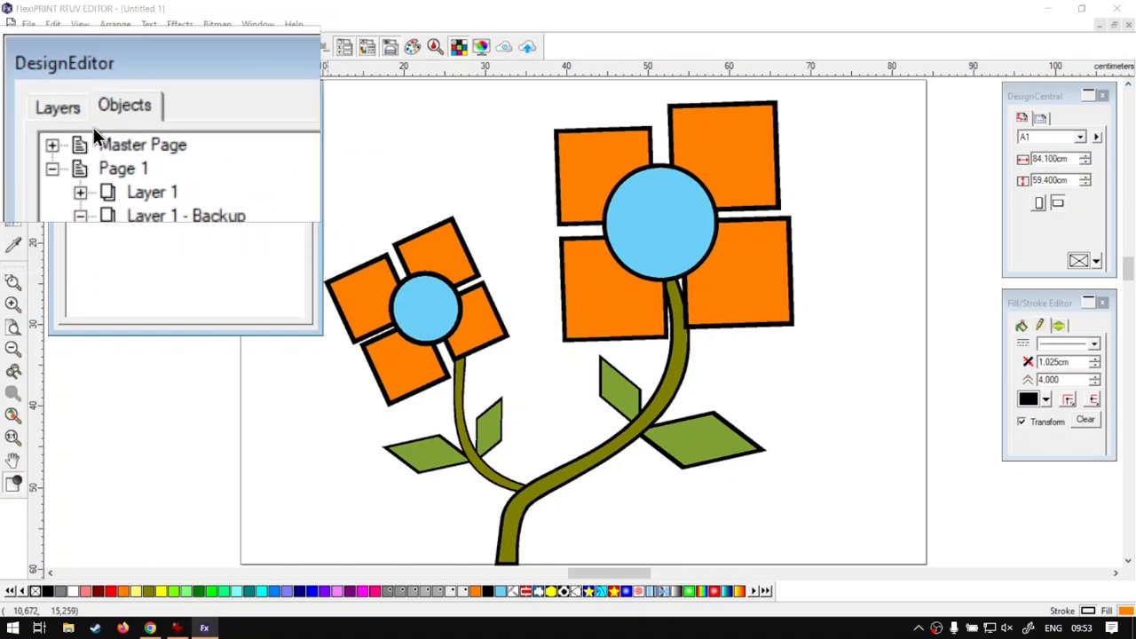
click(81, 122)
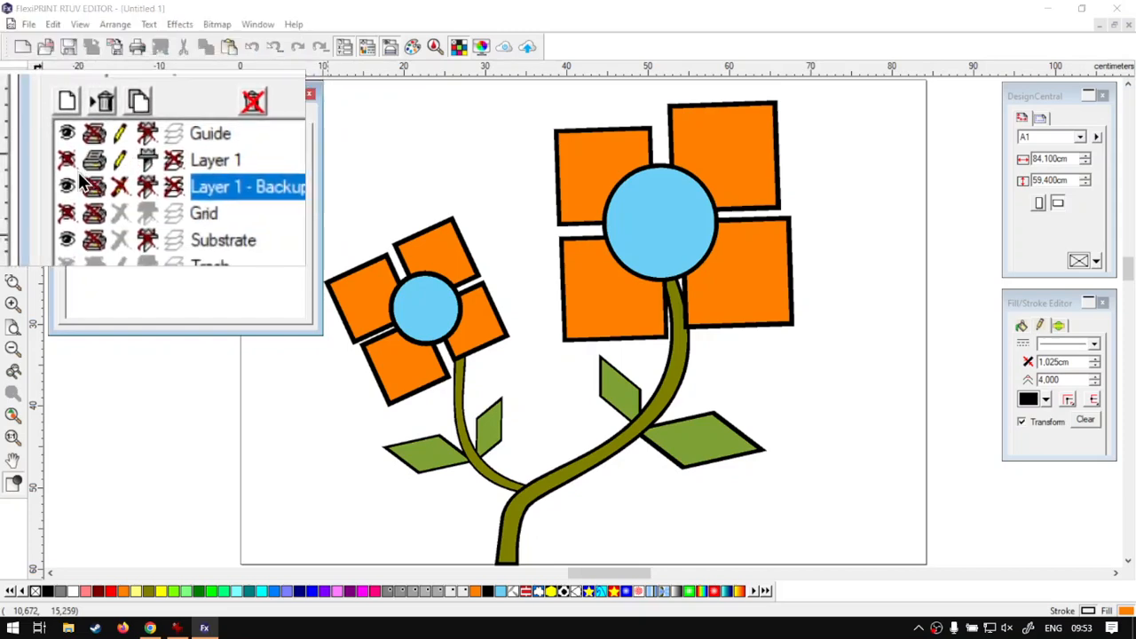
click(72, 183)
click(73, 183)
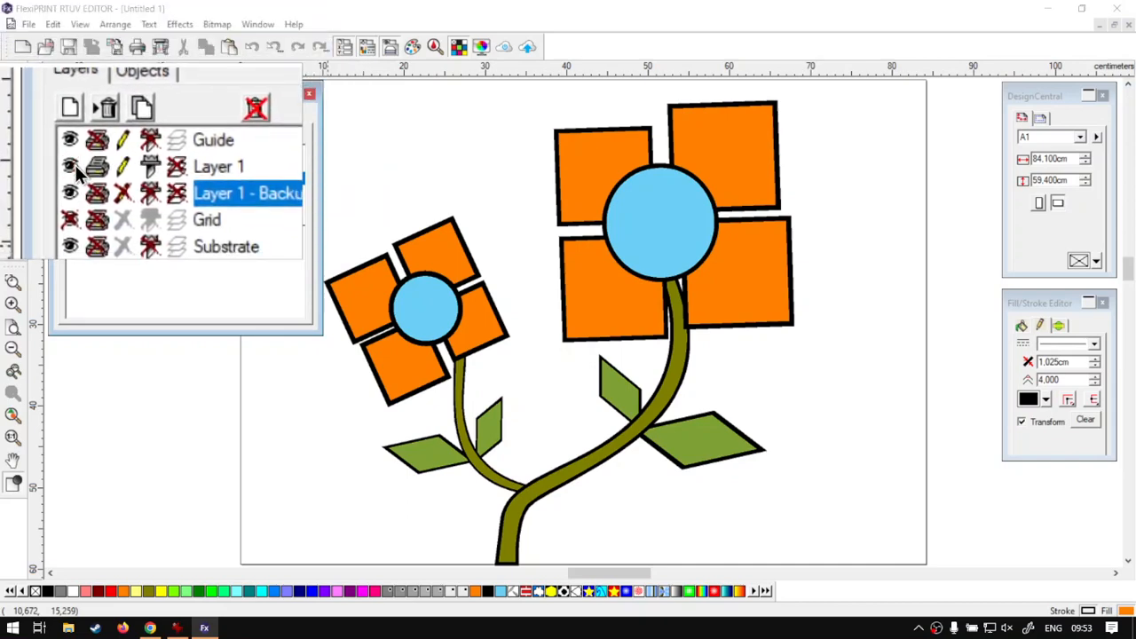
- Open the name of Layer 1 for editing, leave it, and review the layer properties of Layer 1 - Backup
right_click(159, 168)
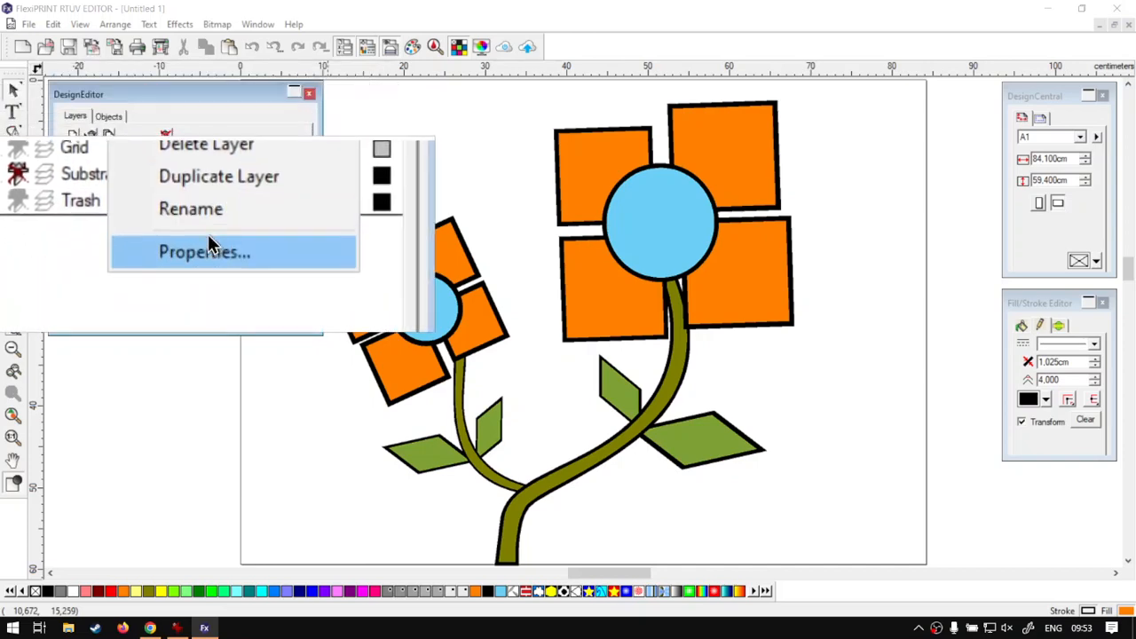
click(213, 209)
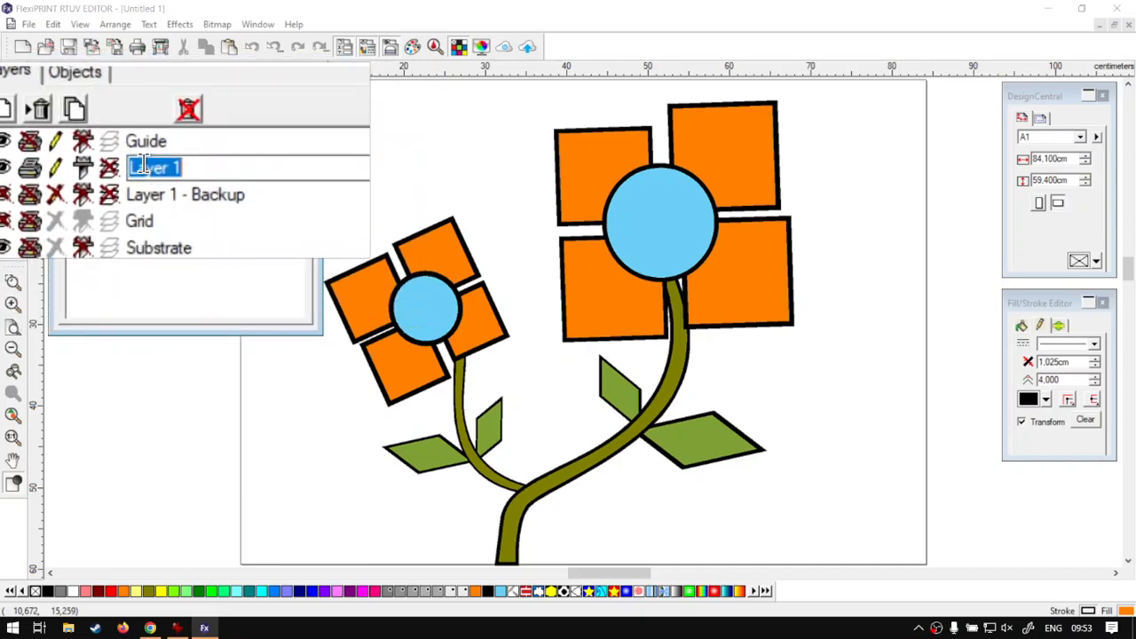
click(159, 181)
right_click(164, 182)
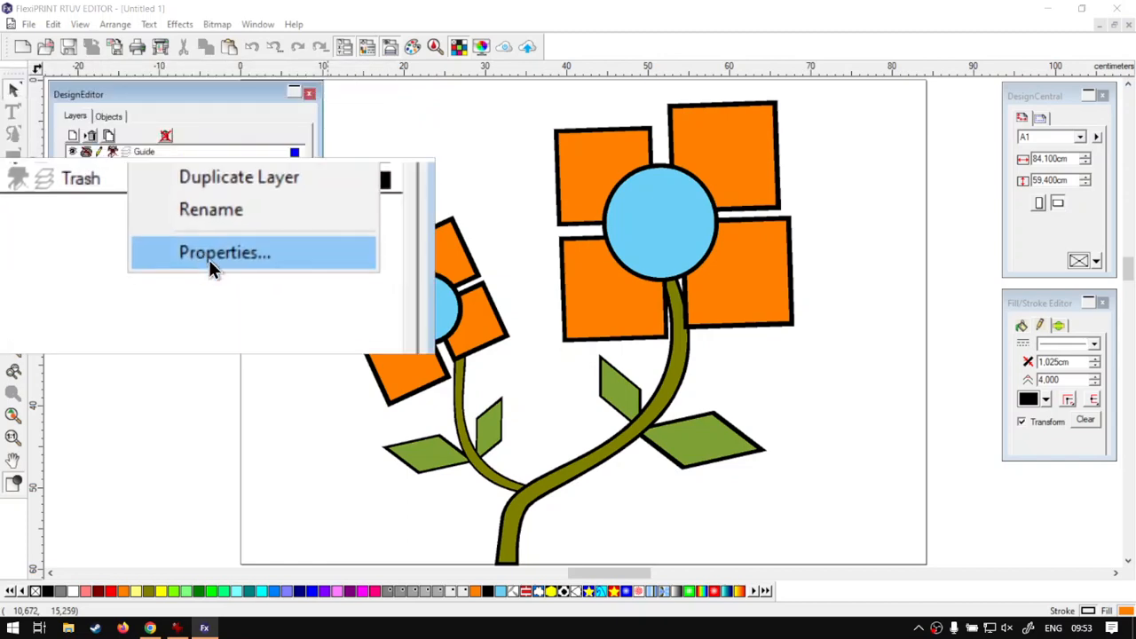
click(209, 262)
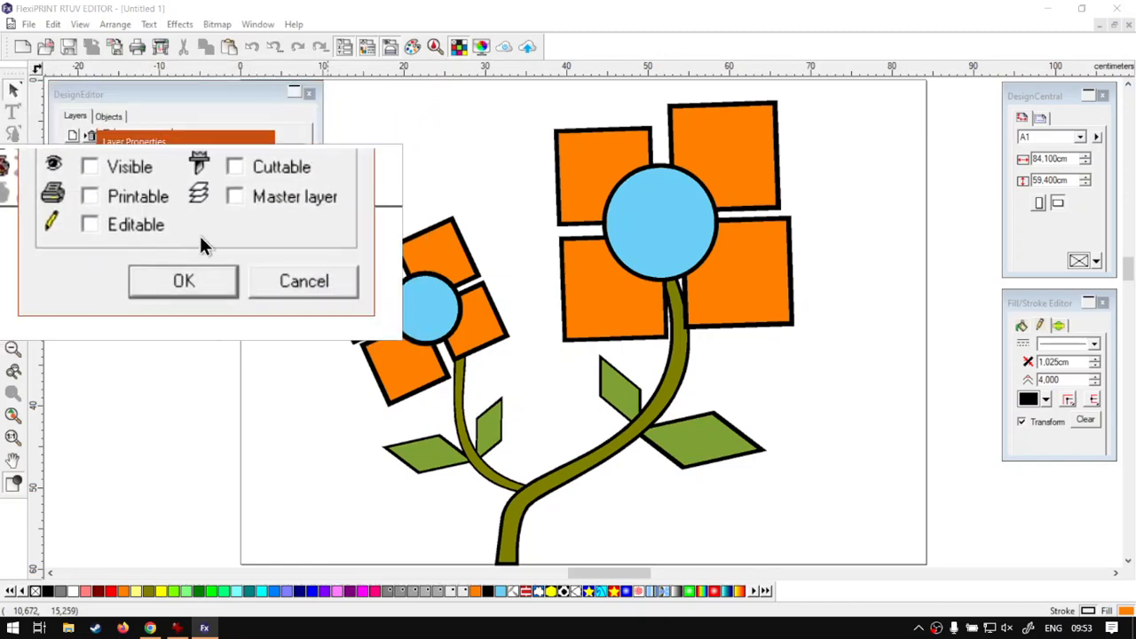
click(236, 268)
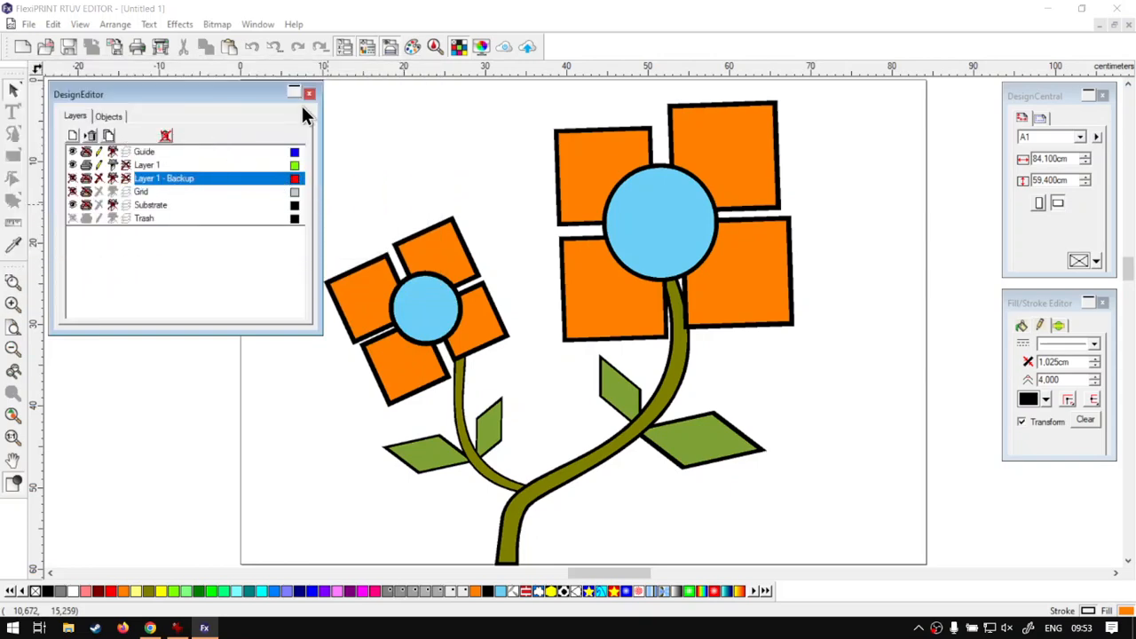
- Switch to Chrome to view the softwaretraining.co.za home page
click(158, 627)
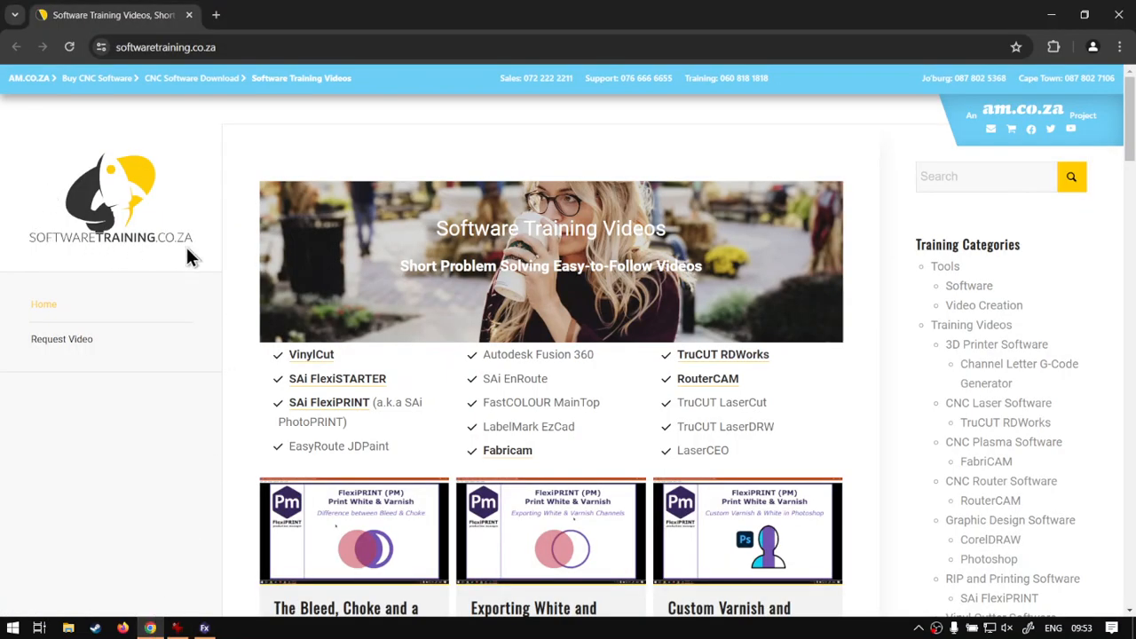